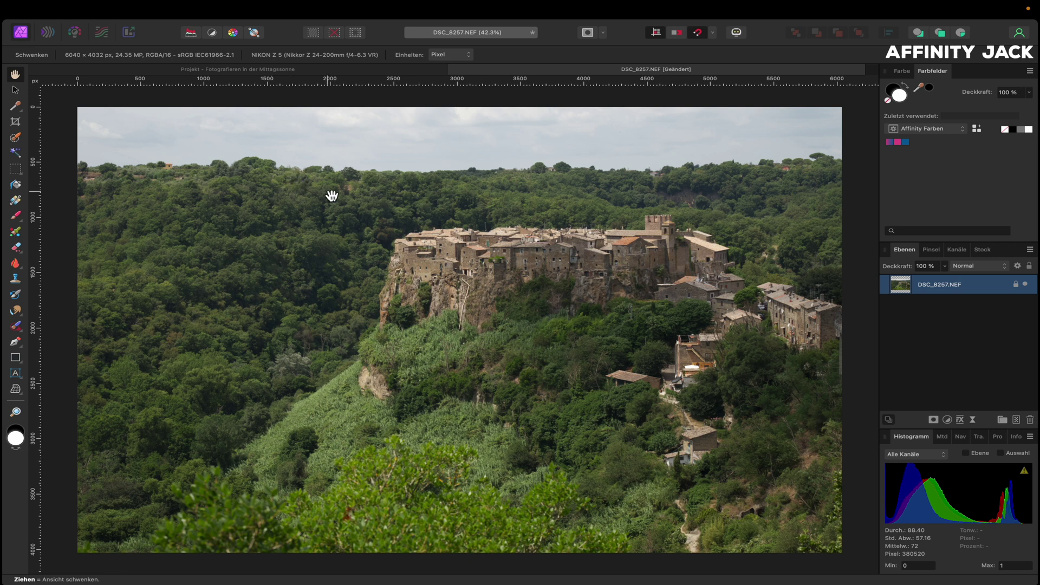
- Crop the photo to 16:9 without sky and lower-left edges, leaving 5242 x 2949 px
{"action": "left_click", "coordinate": [17, 122]}
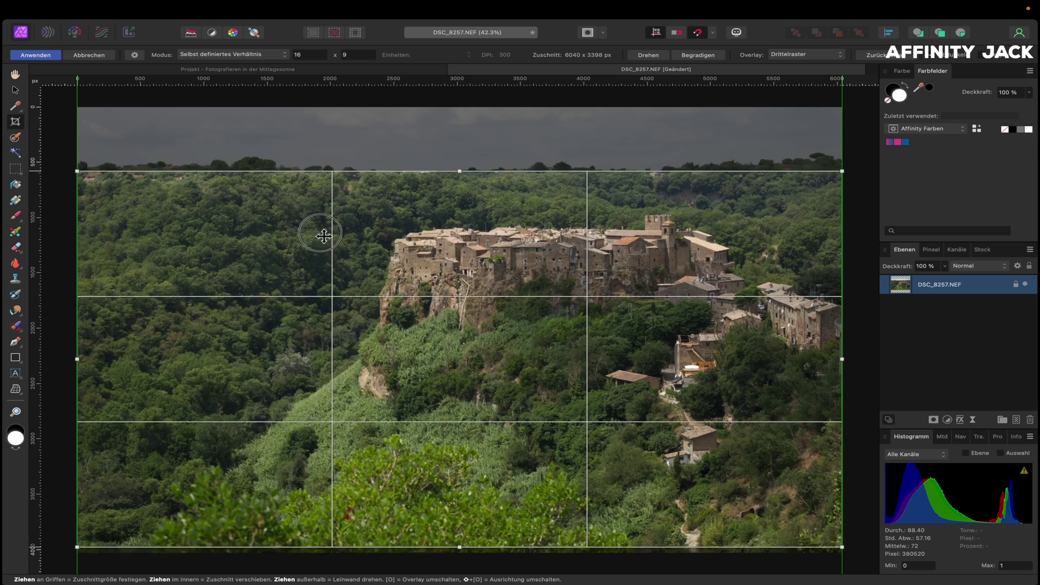
{"action": "left_click_drag", "start_coordinate": [323, 204], "coordinate": [323, 236]}
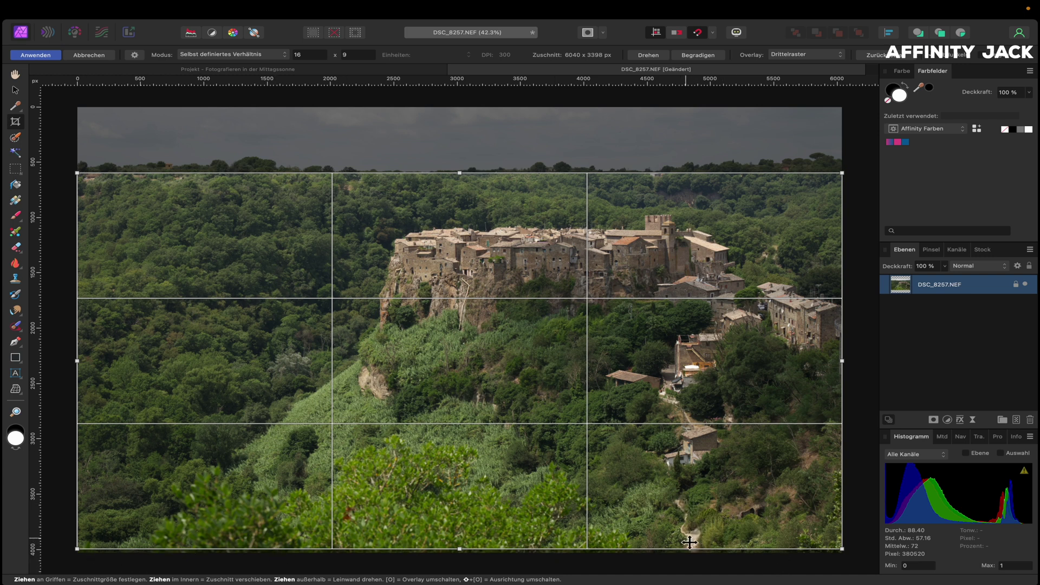
{"action": "left_click_drag", "start_coordinate": [85, 548], "coordinate": [177, 491]}
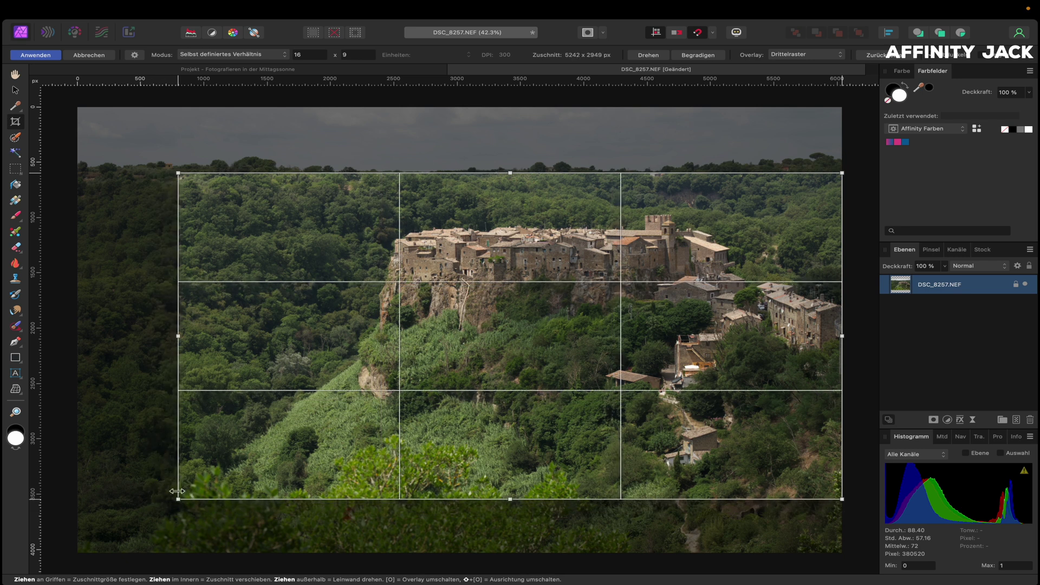
{"action": "key", "text": "Return"}
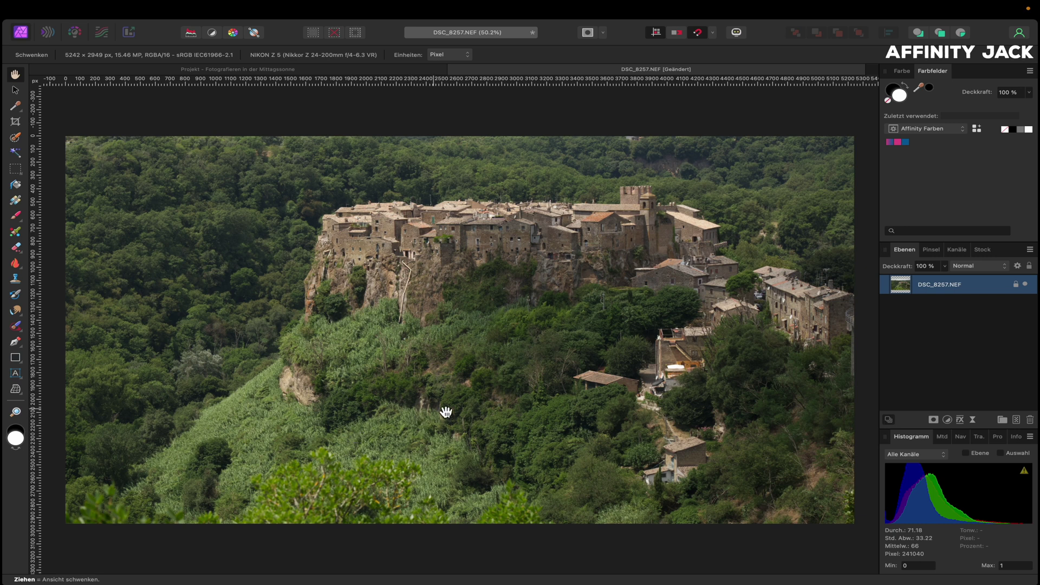
- Add a Levels (Tonwertkorrektur) adjustment layer and set its black level to 6 %
{"action": "mouse_move", "coordinate": [1022, 524]}
{"action": "left_click", "coordinate": [951, 422]}
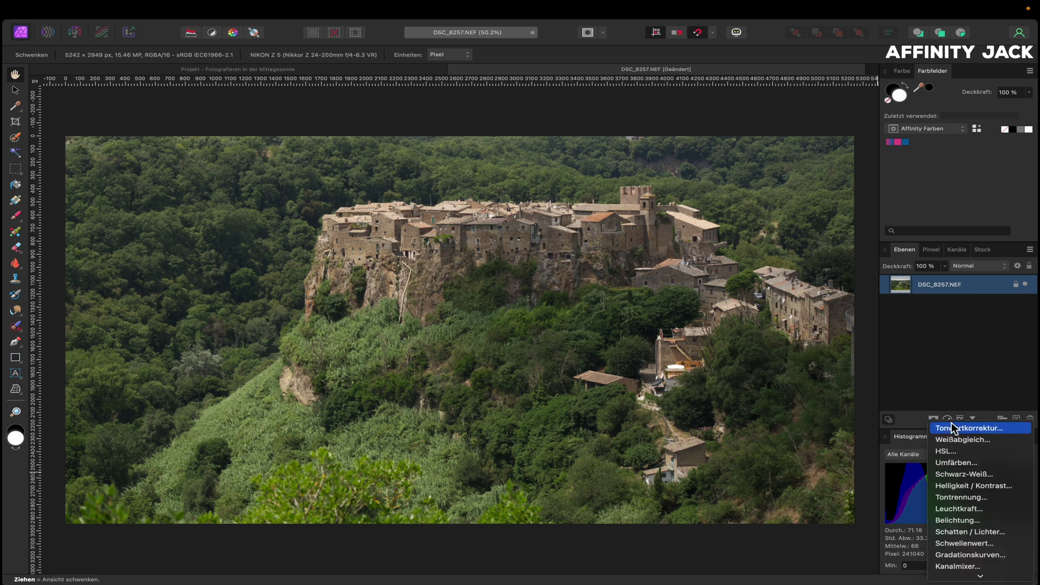
{"action": "left_click", "coordinate": [953, 429]}
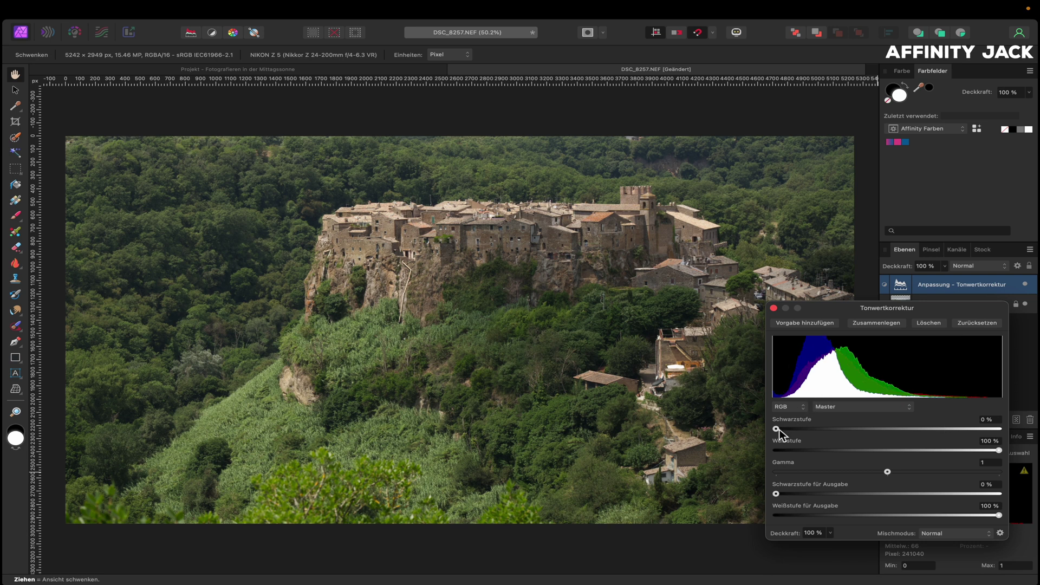
{"action": "left_click_drag", "start_coordinate": [778, 428], "coordinate": [795, 431]}
{"action": "left_click_drag", "start_coordinate": [795, 430], "coordinate": [778, 431]}
{"action": "left_click_drag", "start_coordinate": [778, 431], "coordinate": [789, 433]}
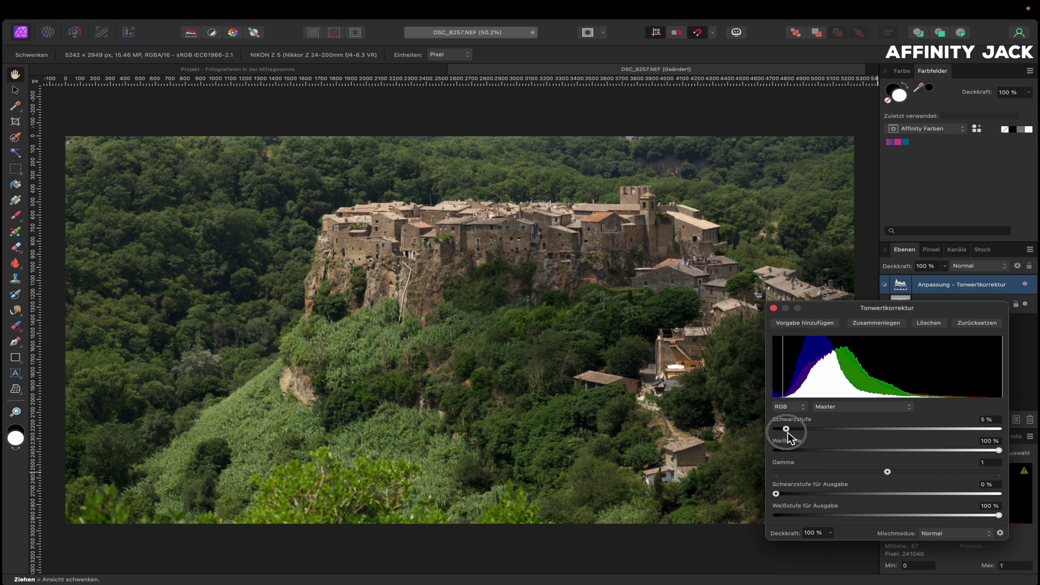
{"action": "left_click_drag", "start_coordinate": [788, 432], "coordinate": [790, 433]}
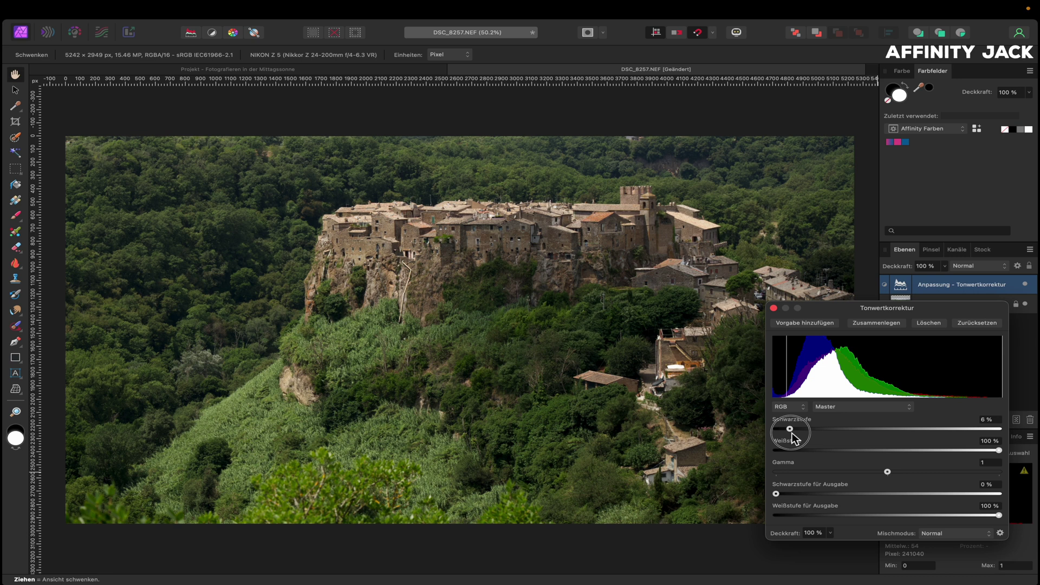
{"action": "left_click", "coordinate": [226, 463]}
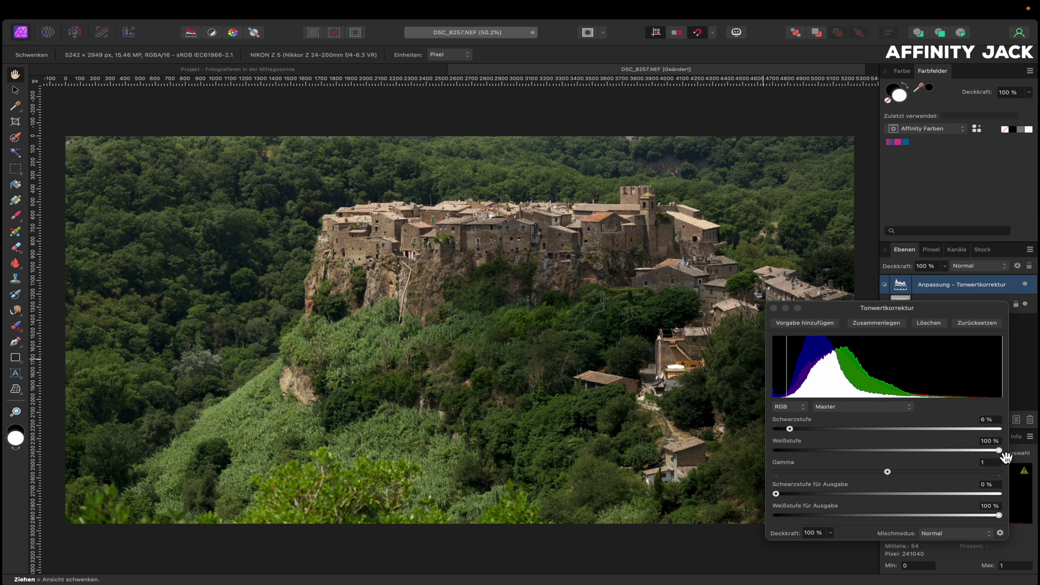
- Set the Levels white level to 81 % while previewing clipping, then compare with and without it
{"action": "left_click_drag", "start_coordinate": [998, 450], "coordinate": [950, 453]}
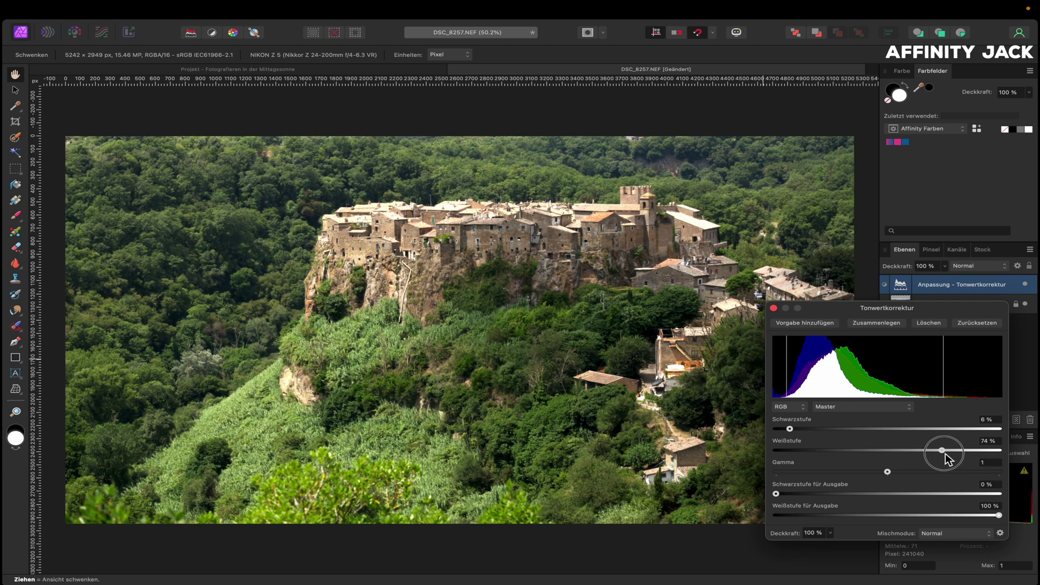
{"action": "left_click_drag", "start_coordinate": [949, 452], "coordinate": [1008, 455]}
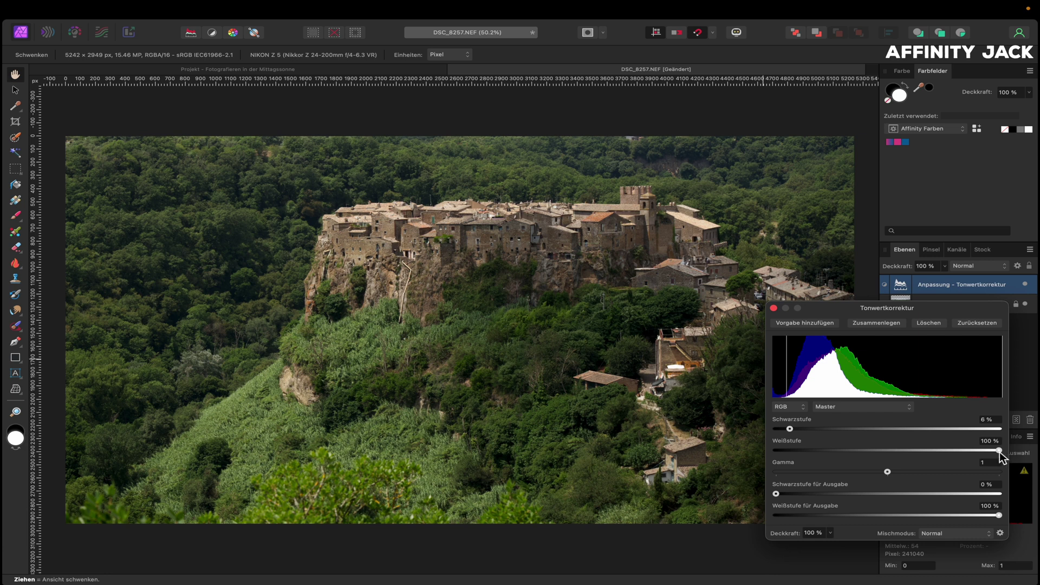
{"action": "left_click", "coordinate": [998, 450], "text": "alt"}
{"action": "left_click_drag", "start_coordinate": [998, 449], "coordinate": [987, 455]}
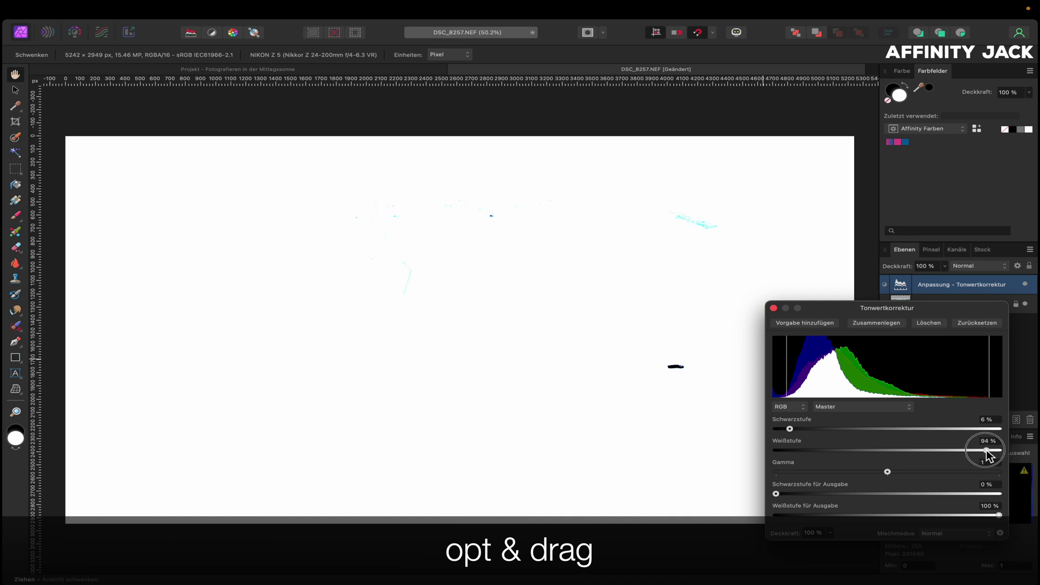
{"action": "left_click_drag", "start_coordinate": [987, 455], "coordinate": [988, 455]}
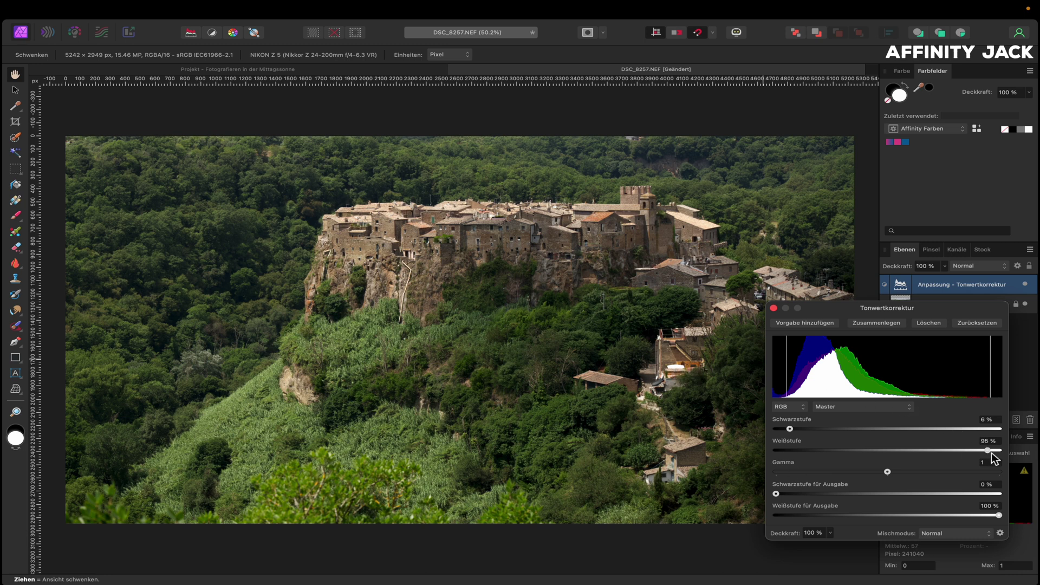
{"action": "left_click_drag", "start_coordinate": [988, 451], "coordinate": [968, 453]}
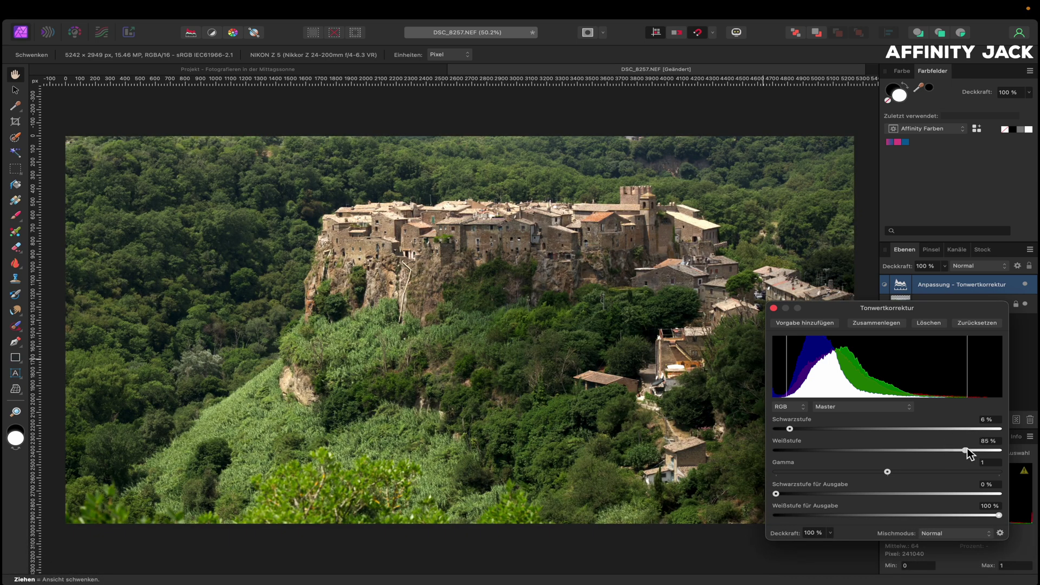
{"action": "left_click_drag", "start_coordinate": [967, 449], "coordinate": [961, 450]}
{"action": "left_click_drag", "start_coordinate": [961, 450], "coordinate": [958, 449]}
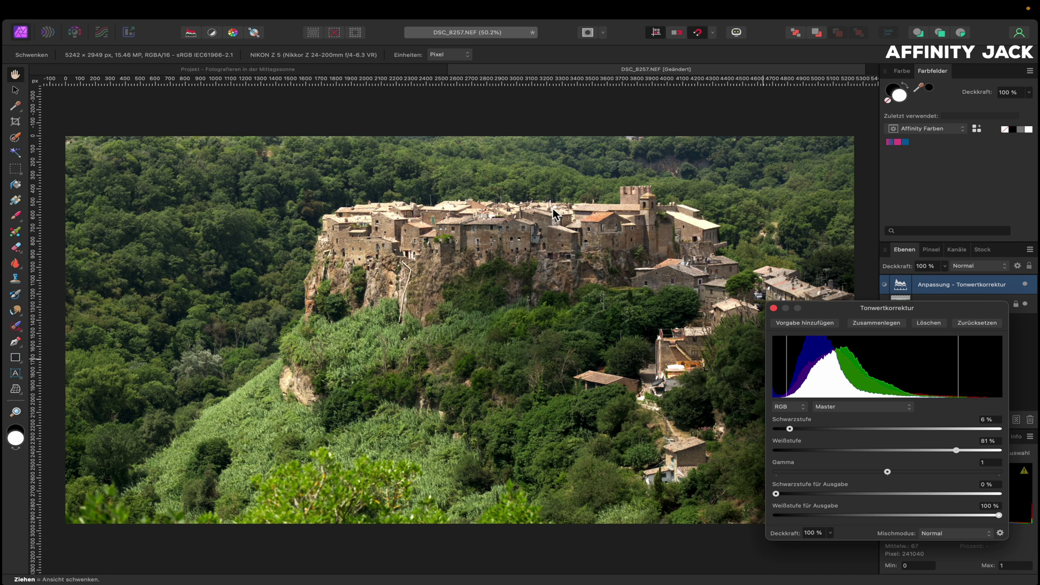
{"action": "left_click", "coordinate": [773, 308]}
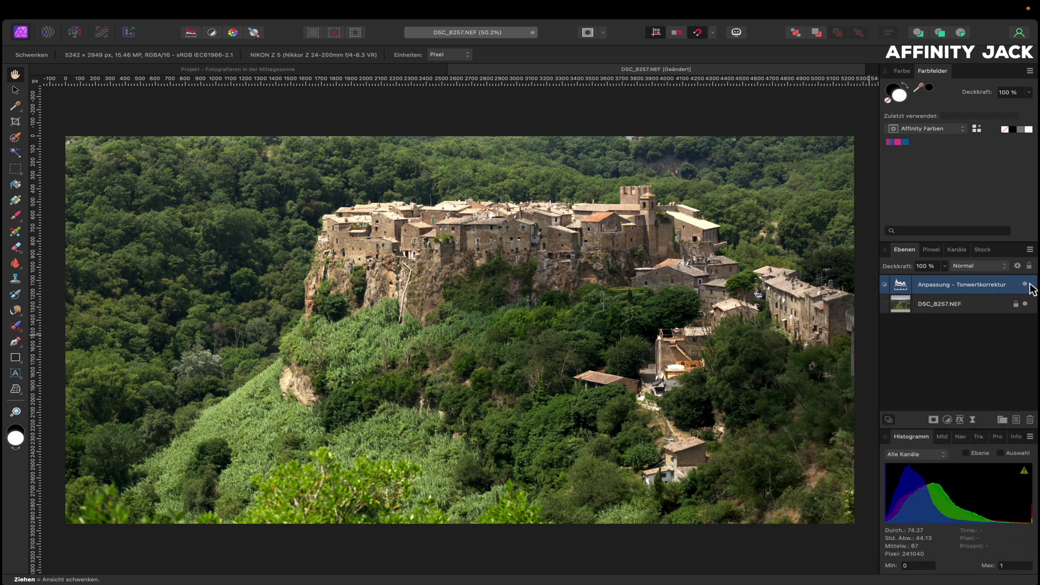
{"action": "left_click", "coordinate": [1025, 284]}
{"action": "left_click", "coordinate": [1024, 284]}
- Add a Shadows / Highlights (Schatten & Lichter) live filter with highlights at -100 %
{"action": "left_click", "coordinate": [973, 420]}
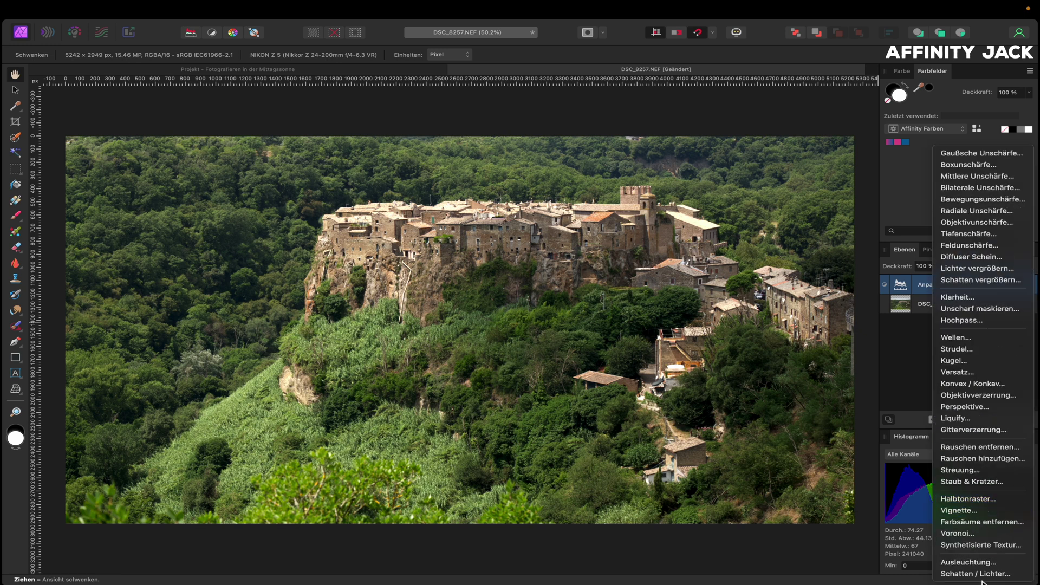
{"action": "left_click", "coordinate": [981, 574]}
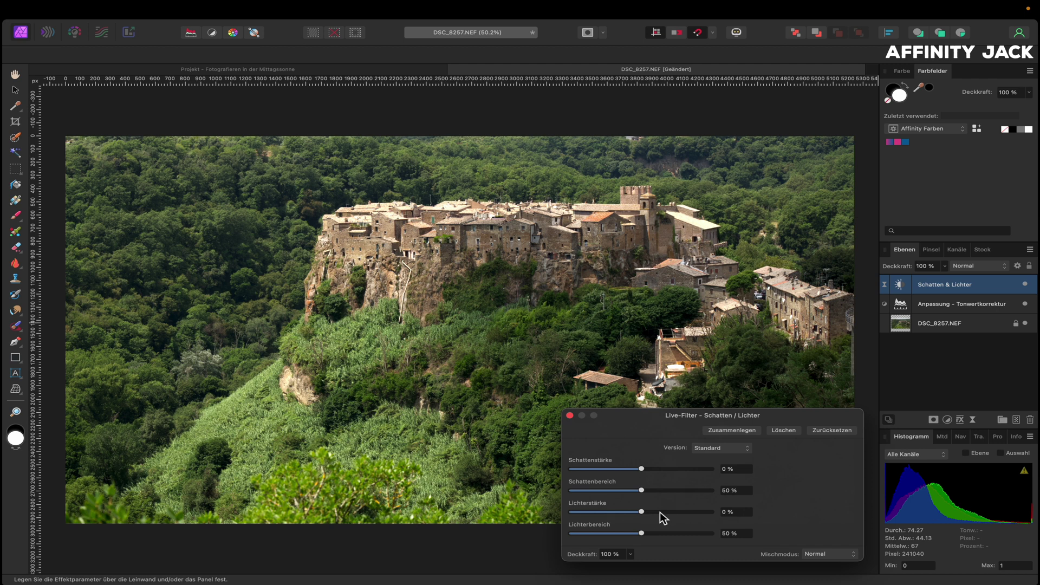
{"action": "left_click_drag", "start_coordinate": [641, 511], "coordinate": [550, 521]}
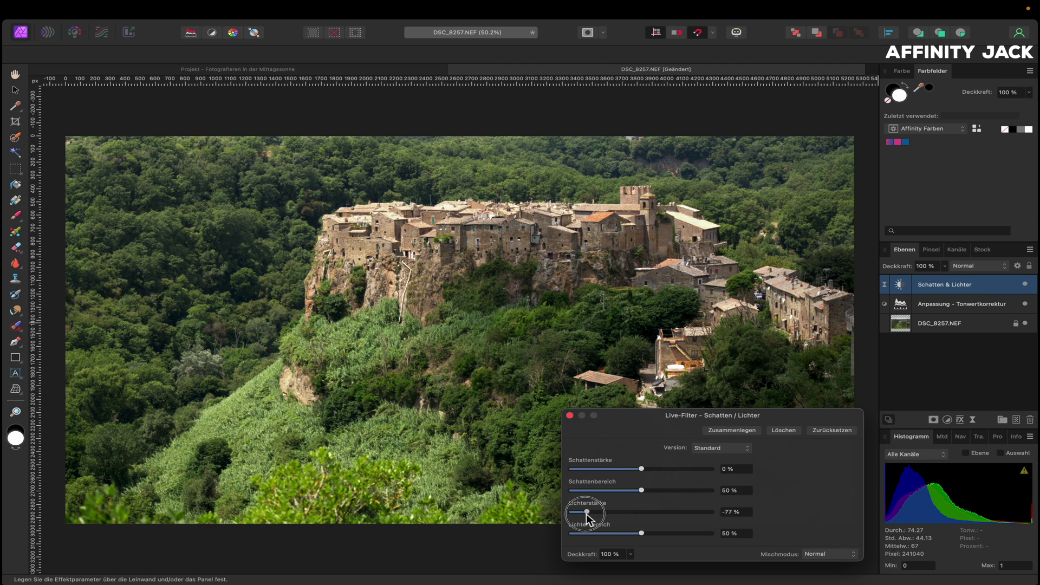
{"action": "scroll", "coordinate": [685, 219], "scroll_direction": "up", "scroll_amount": 5}
{"action": "mouse_move", "coordinate": [572, 511]}
{"action": "left_mouse_down"}
{"action": "mouse_move", "coordinate": [645, 512]}
{"action": "mouse_move", "coordinate": [550, 515]}
{"action": "left_mouse_up"}
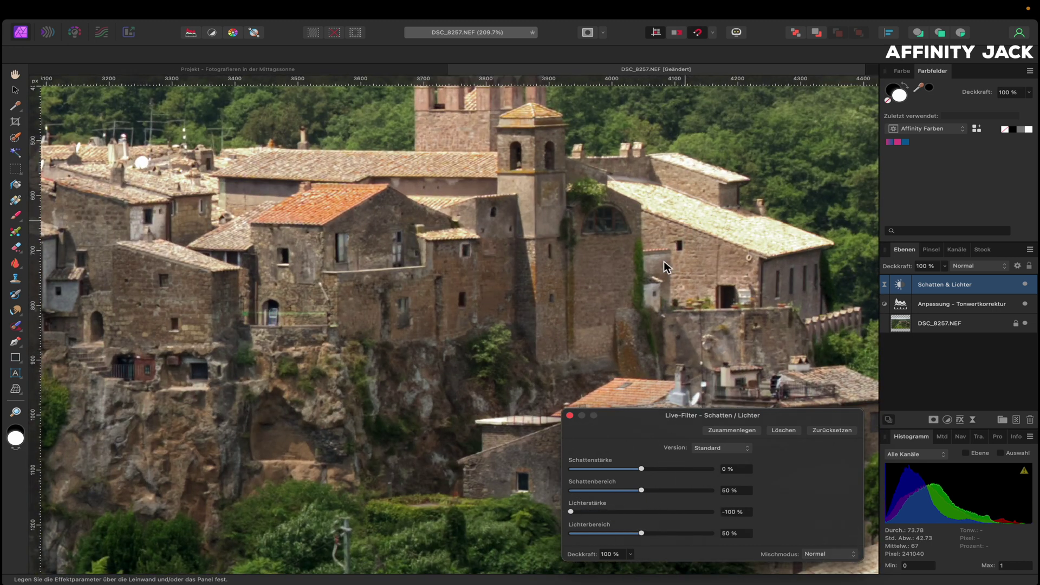
{"action": "left_click", "coordinate": [570, 415]}
{"action": "key", "text": "super+0"}
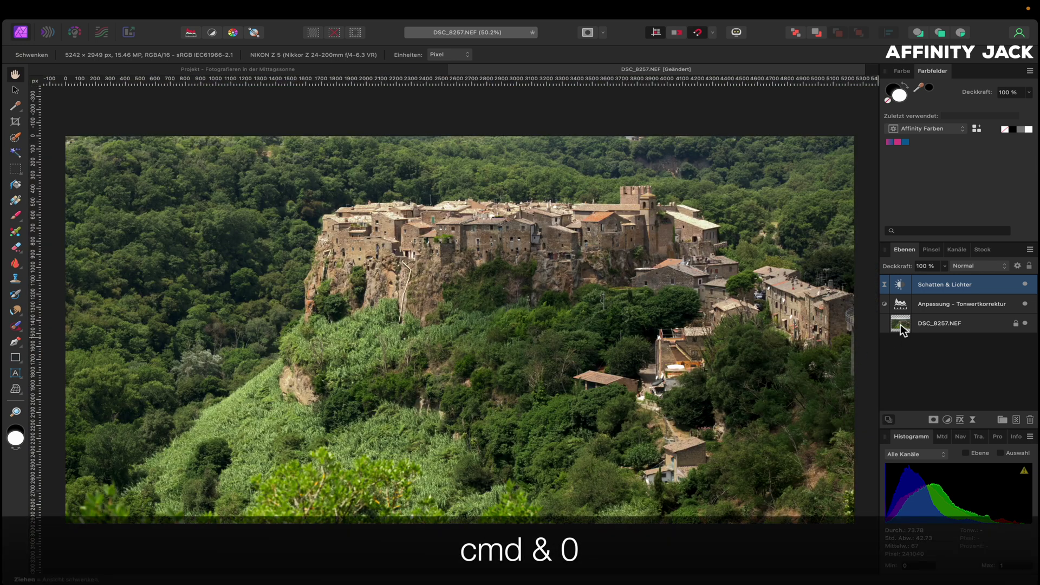
{"action": "left_click", "coordinate": [900, 323]}
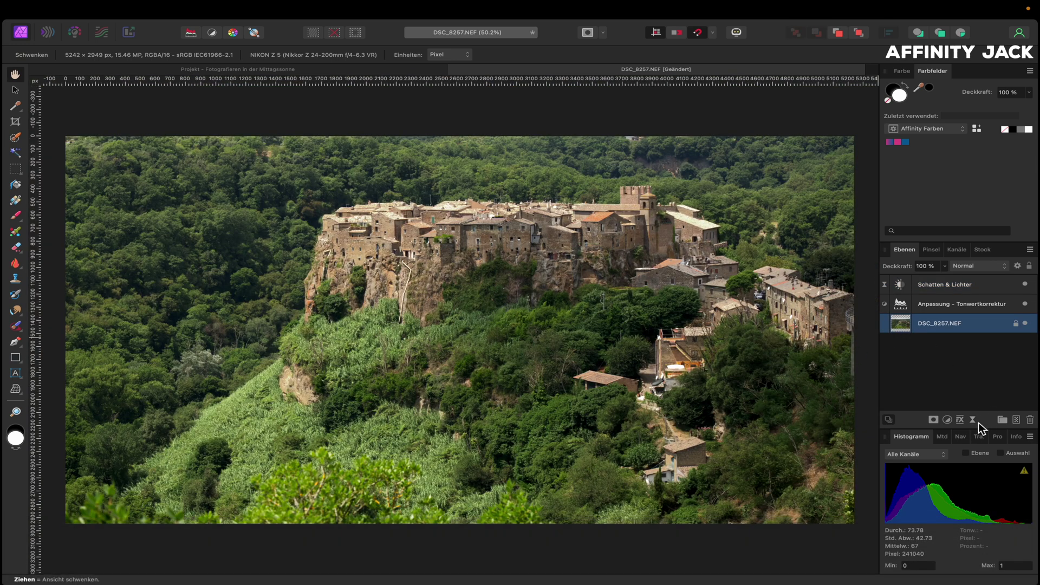
- Add a Clarity (Klarheit) live filter at 50 % strength, then reselect the DSC_8257.NEF layer
{"action": "left_click", "coordinate": [978, 423]}
{"action": "left_click", "coordinate": [959, 298]}
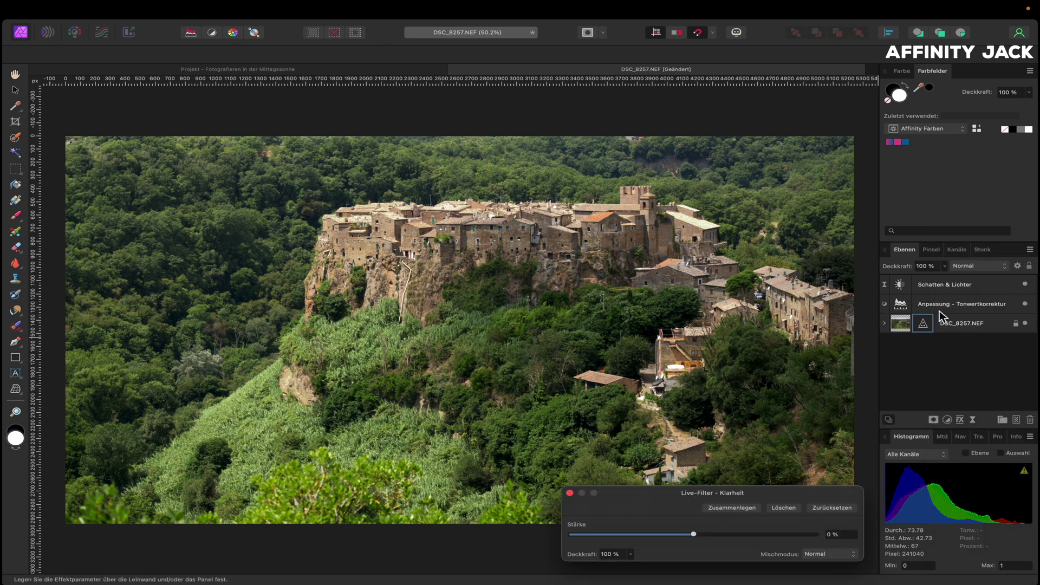
{"action": "left_click_drag", "start_coordinate": [694, 534], "coordinate": [759, 534]}
{"action": "scroll", "coordinate": [581, 245], "scroll_direction": "up", "scroll_amount": 1}
{"action": "scroll", "coordinate": [581, 244], "scroll_direction": "up", "scroll_amount": 4}
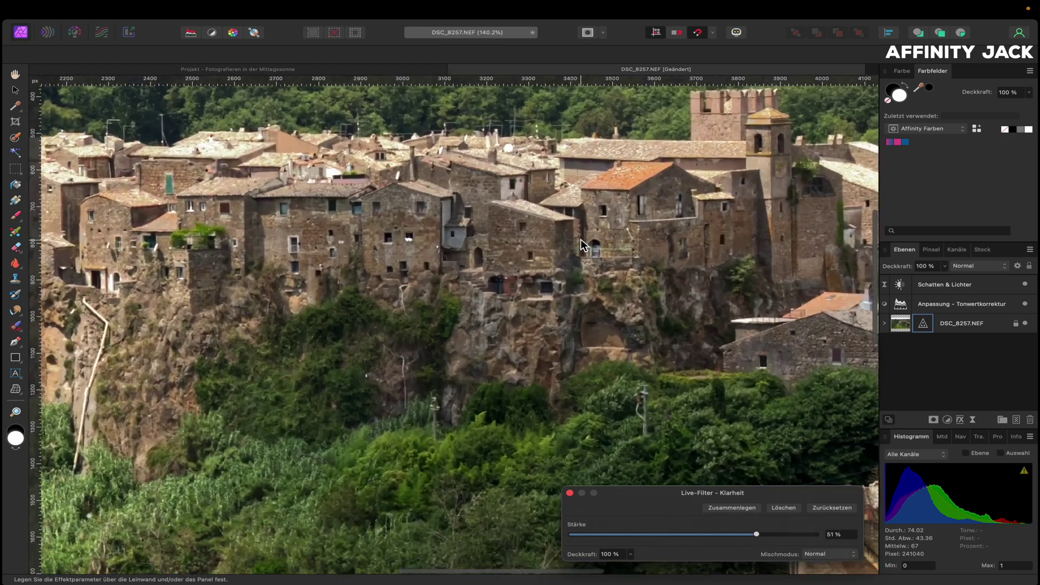
{"action": "scroll", "coordinate": [581, 245], "scroll_direction": "up", "scroll_amount": 2}
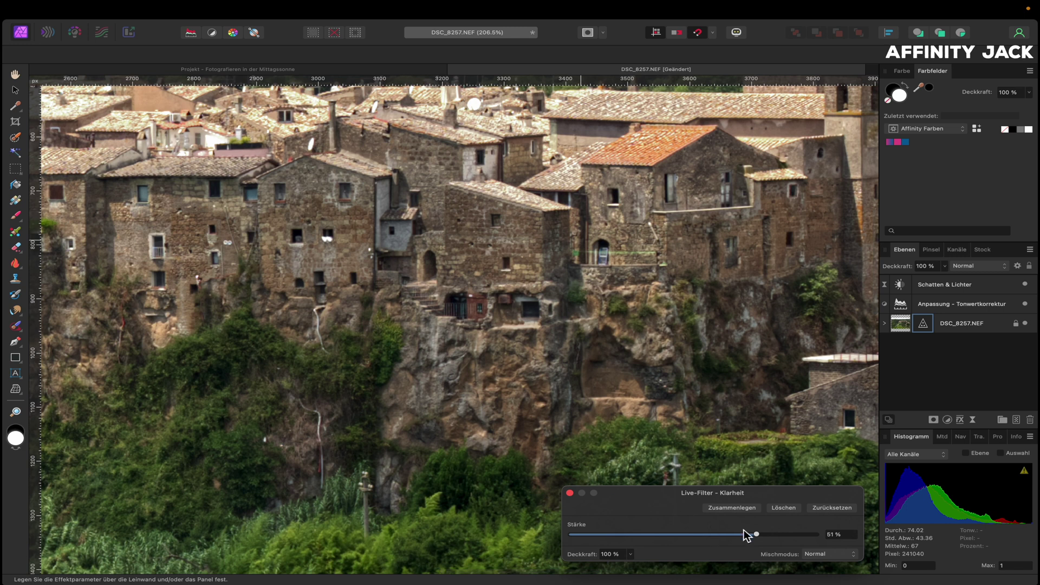
{"action": "left_click_drag", "start_coordinate": [754, 535], "coordinate": [588, 536]}
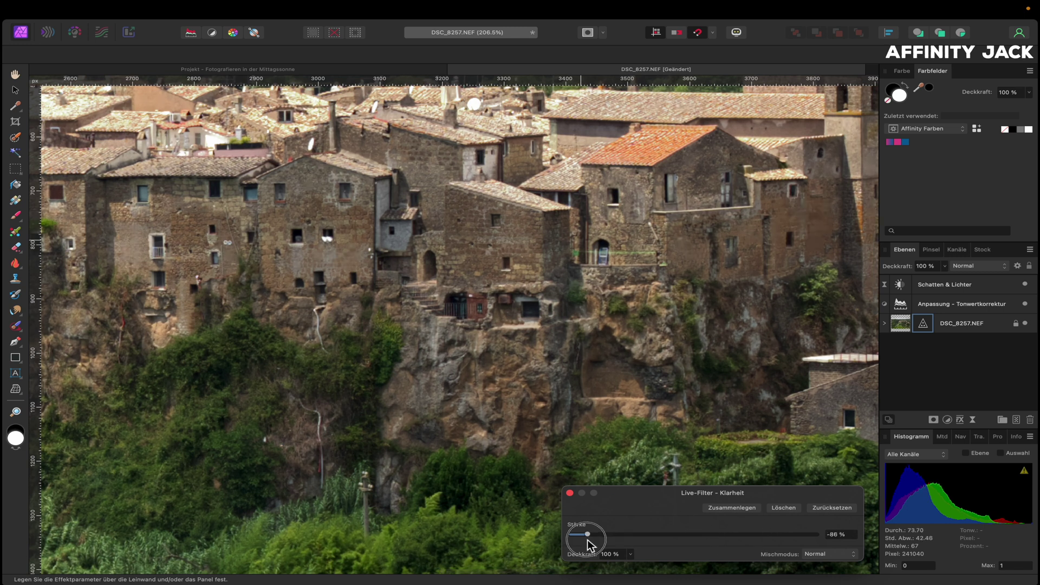
{"action": "left_click_drag", "start_coordinate": [670, 536], "coordinate": [756, 539]}
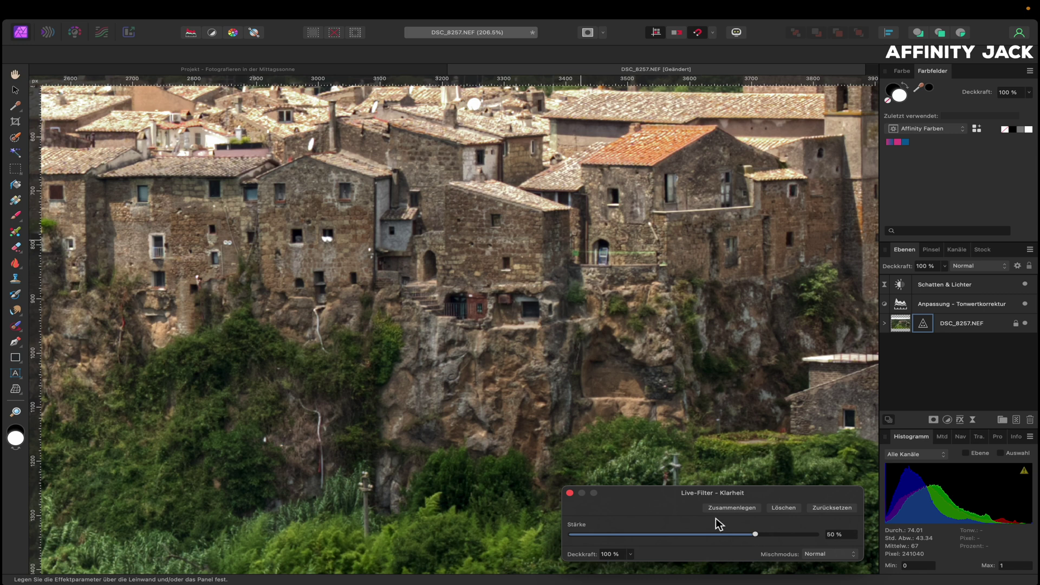
{"action": "left_click", "coordinate": [569, 492]}
{"action": "key", "text": "super+0"}
{"action": "left_click", "coordinate": [903, 330]}
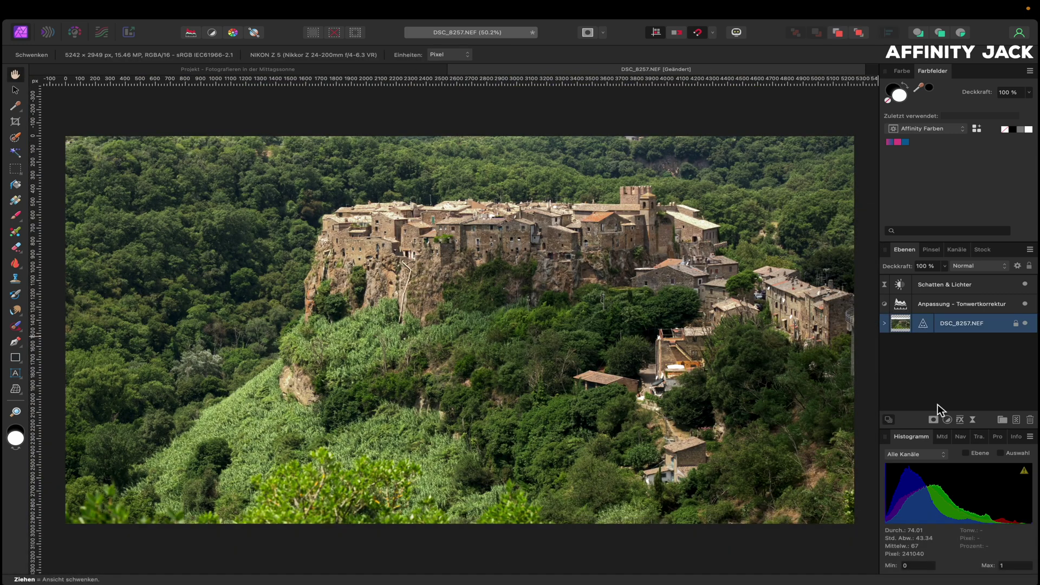
- Add a Brightness / Contrast (Helligkeit / Kontrast) adjustment with contrast at 17 %
{"action": "left_click", "coordinate": [947, 419]}
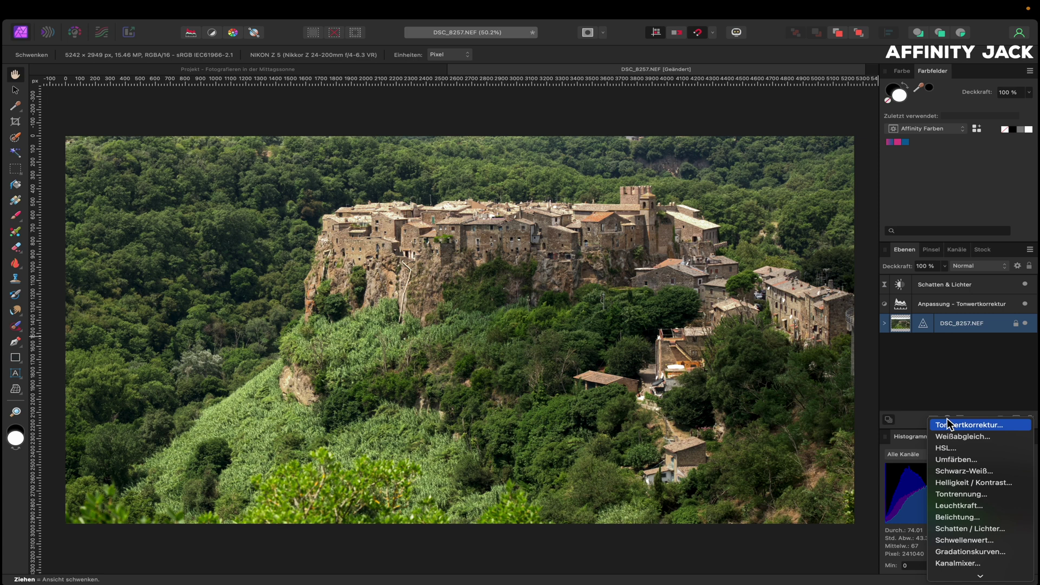
{"action": "left_click", "coordinate": [979, 484]}
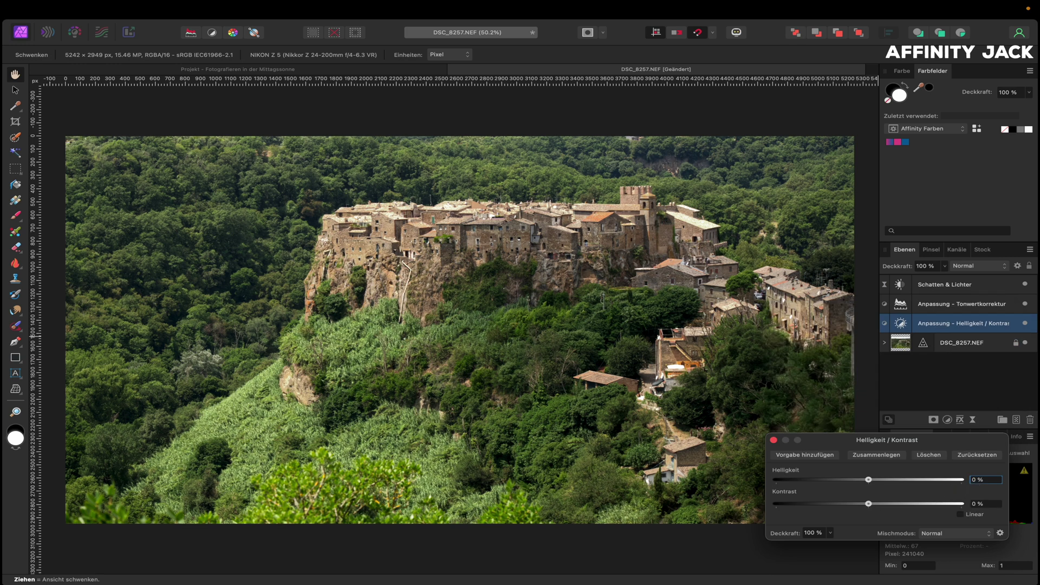
{"action": "left_click_drag", "start_coordinate": [873, 506], "coordinate": [885, 504]}
{"action": "left_click", "coordinate": [773, 440]}
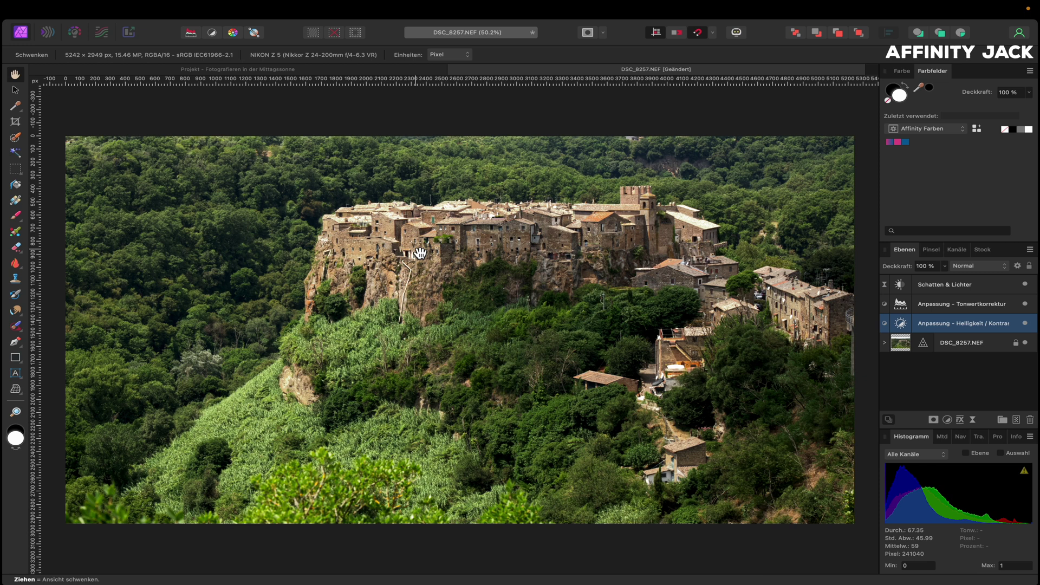
- Add an HSL adjustment on the photo layer targeting greens sampled from the foliage
{"action": "left_click", "coordinate": [902, 347]}
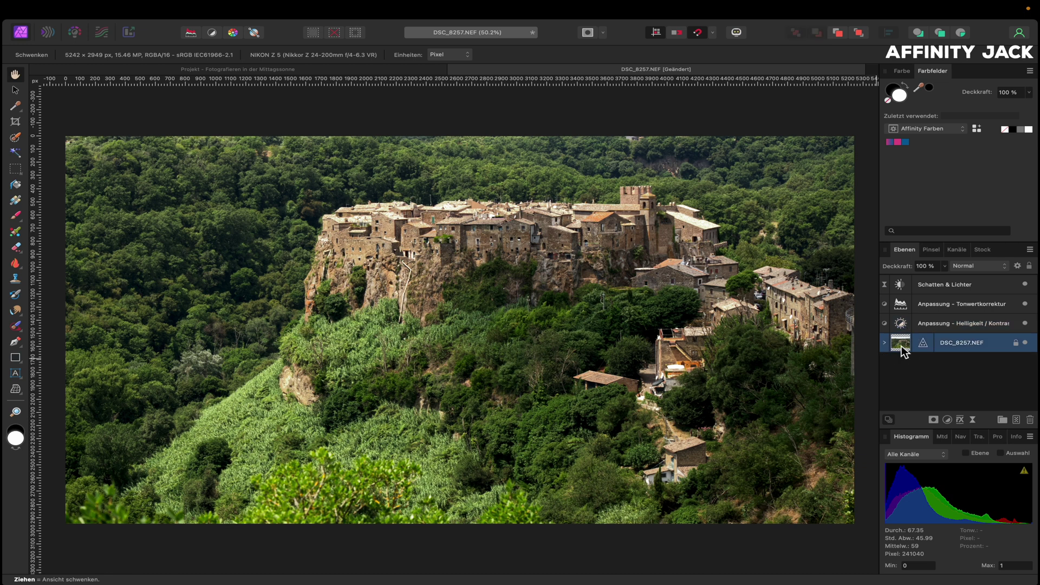
{"action": "left_click", "coordinate": [947, 420]}
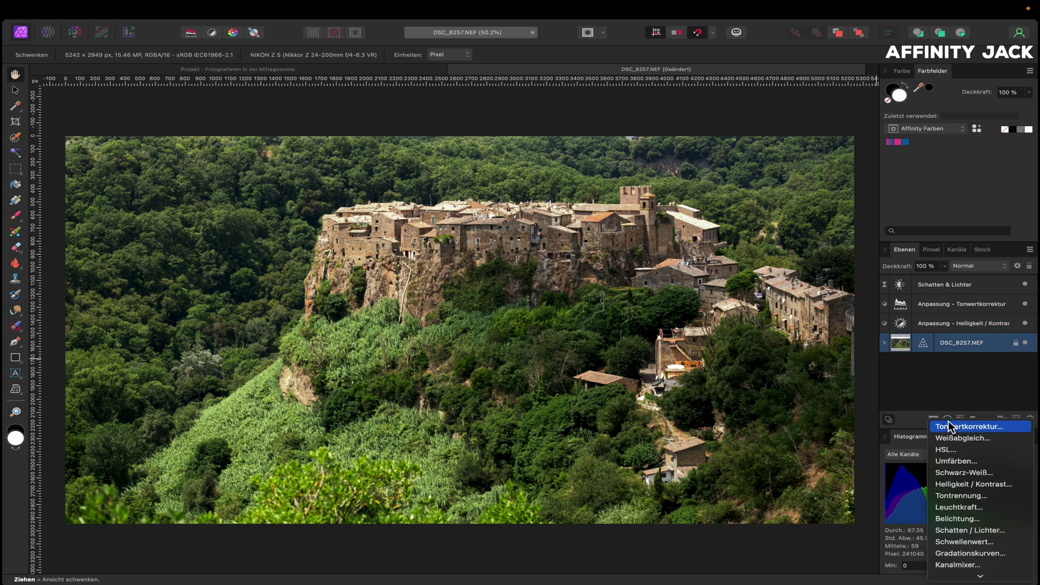
{"action": "left_click", "coordinate": [945, 450]}
{"action": "left_click", "coordinate": [881, 444]}
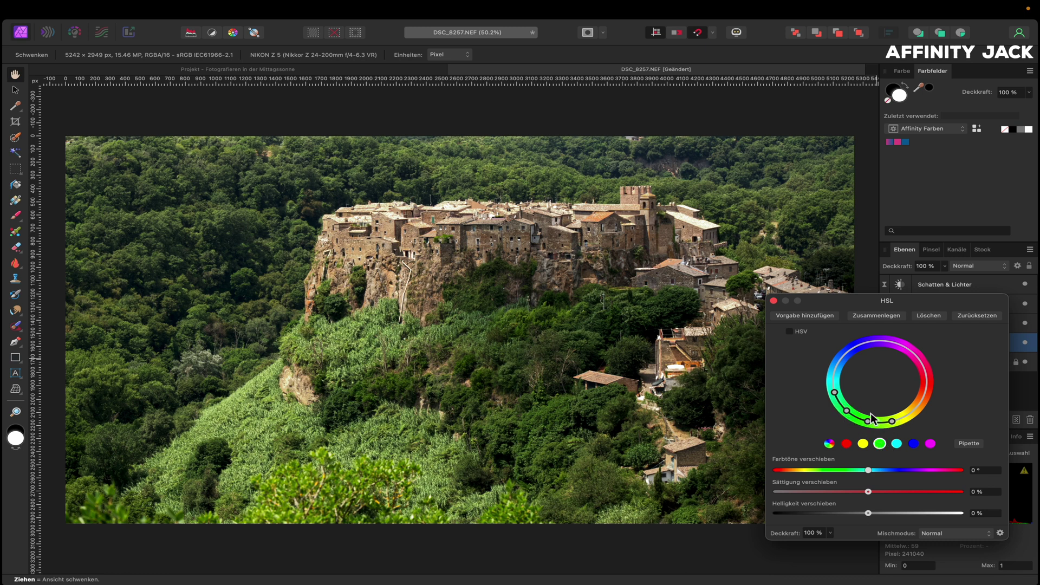
{"action": "left_click", "coordinate": [968, 444]}
{"action": "left_click", "coordinate": [268, 378]}
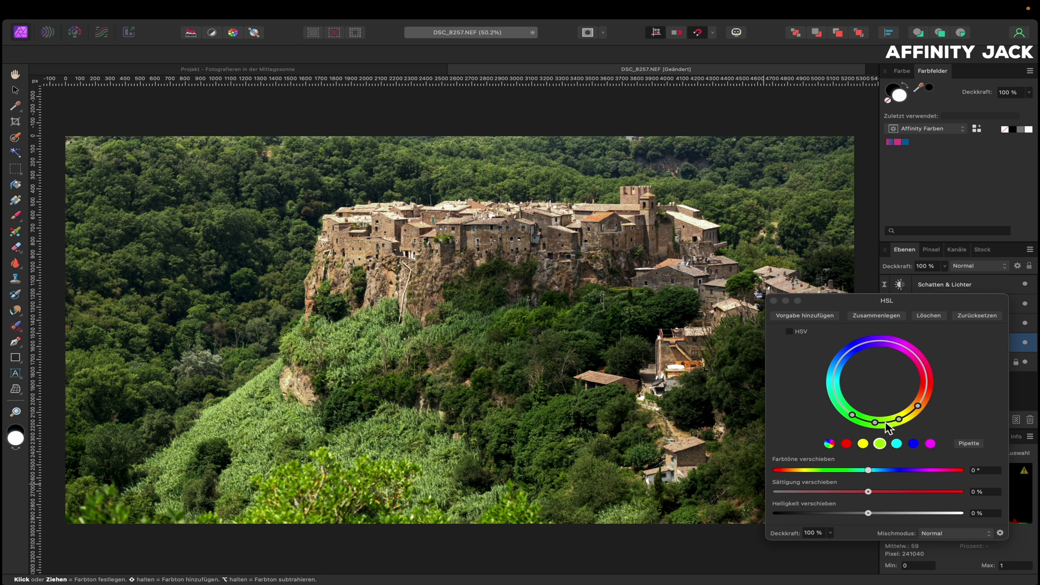
- Set the green saturation to -16 % and lightness to -14 %, then compare the result
{"action": "left_click", "coordinate": [870, 492]}
{"action": "mouse_move", "coordinate": [869, 492]}
{"action": "left_mouse_down"}
{"action": "mouse_move", "coordinate": [792, 492]}
{"action": "mouse_move", "coordinate": [854, 491]}
{"action": "left_mouse_up"}
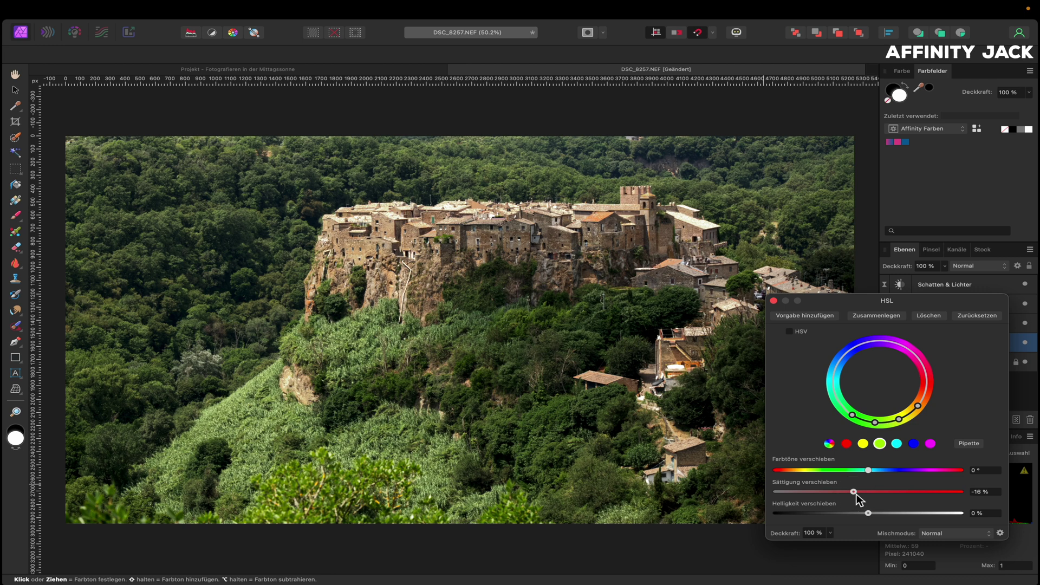
{"action": "left_click_drag", "start_coordinate": [869, 514], "coordinate": [855, 512]}
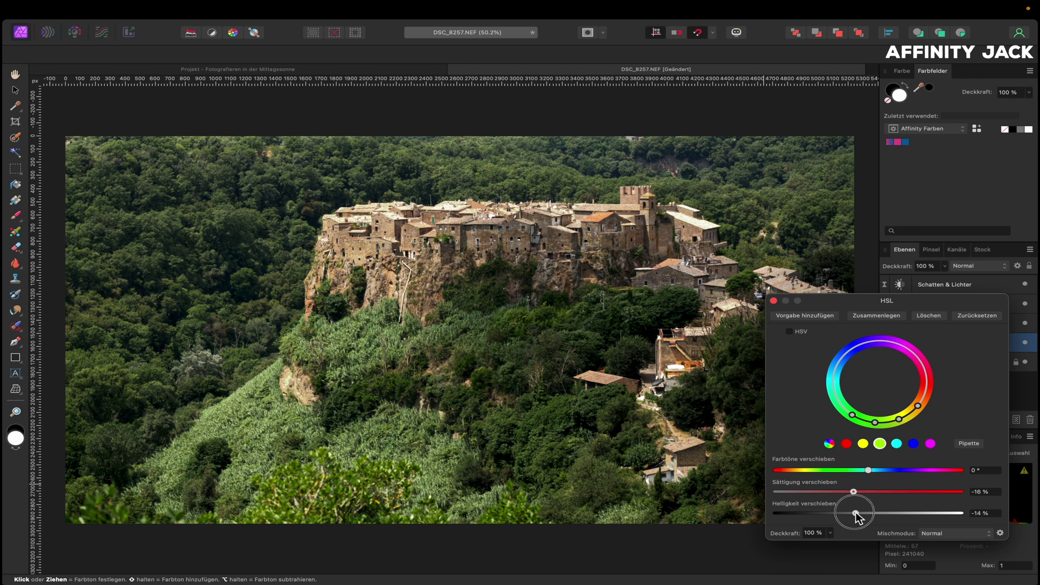
{"action": "left_click", "coordinate": [773, 300]}
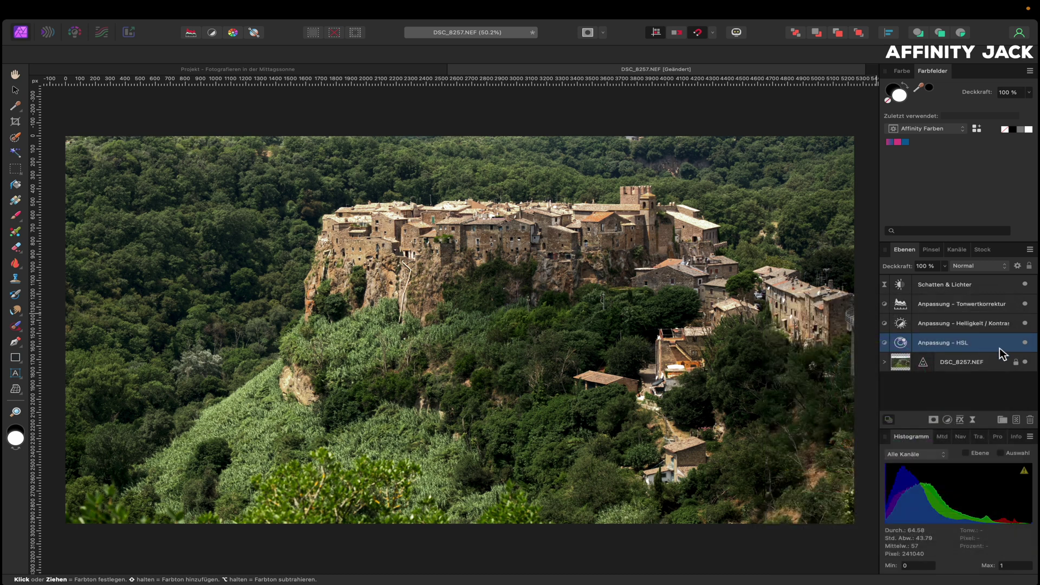
{"action": "left_click", "coordinate": [1025, 343]}
{"action": "left_click", "coordinate": [1025, 343]}
{"action": "left_click", "coordinate": [15, 74]}
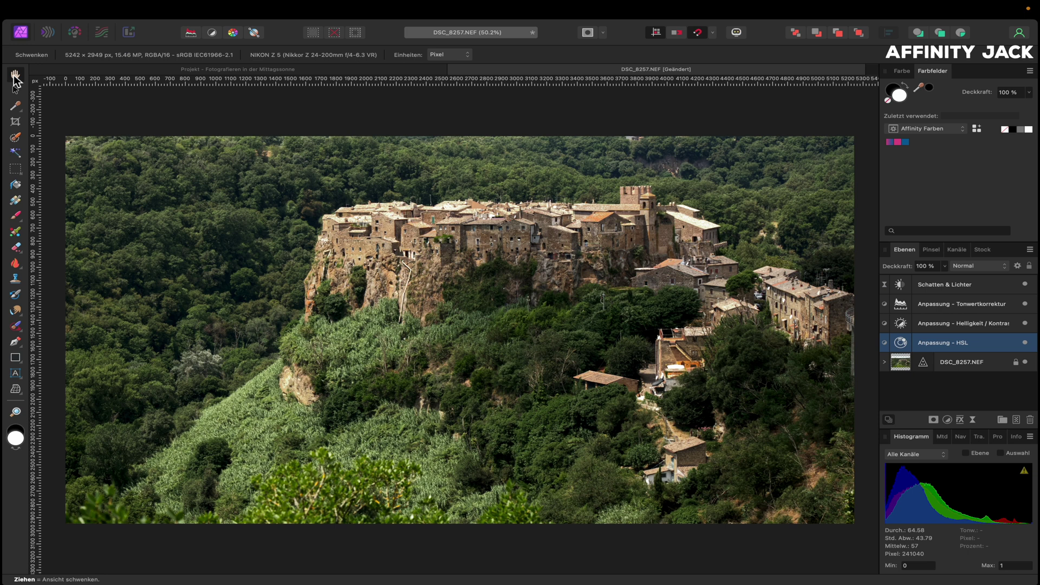
- Add an Exposure (Belichtung) adjustment at -1.063 and invert its mask
{"action": "left_click", "coordinate": [947, 420]}
{"action": "left_click", "coordinate": [949, 517]}
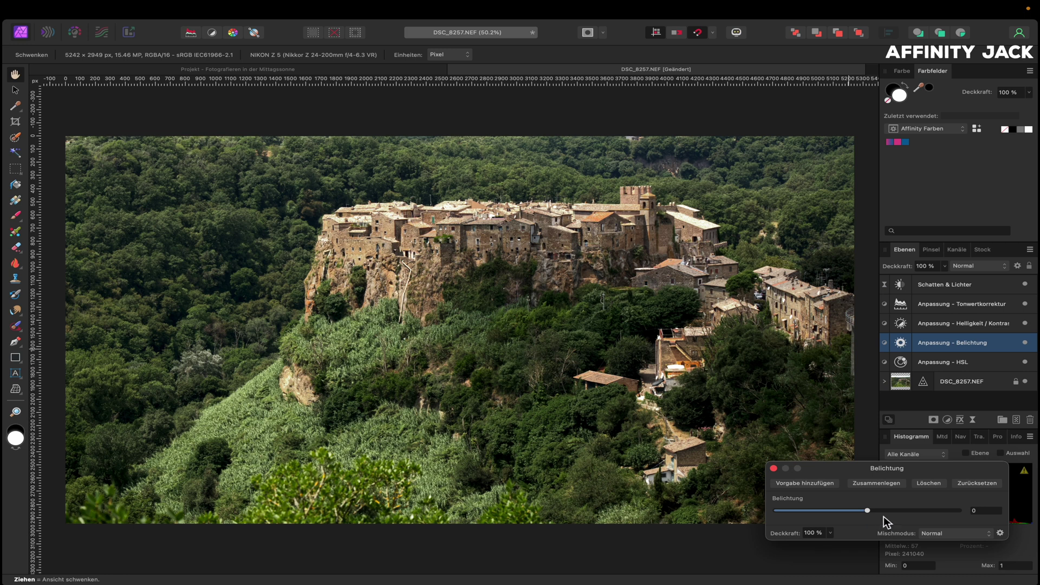
{"action": "left_click_drag", "start_coordinate": [866, 510], "coordinate": [853, 514]}
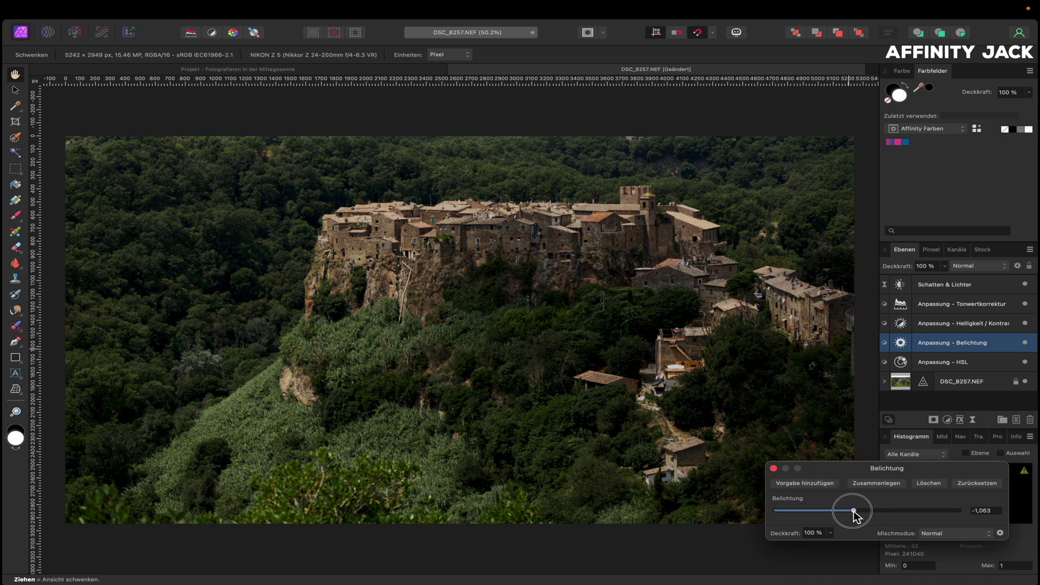
{"action": "left_click", "coordinate": [773, 469]}
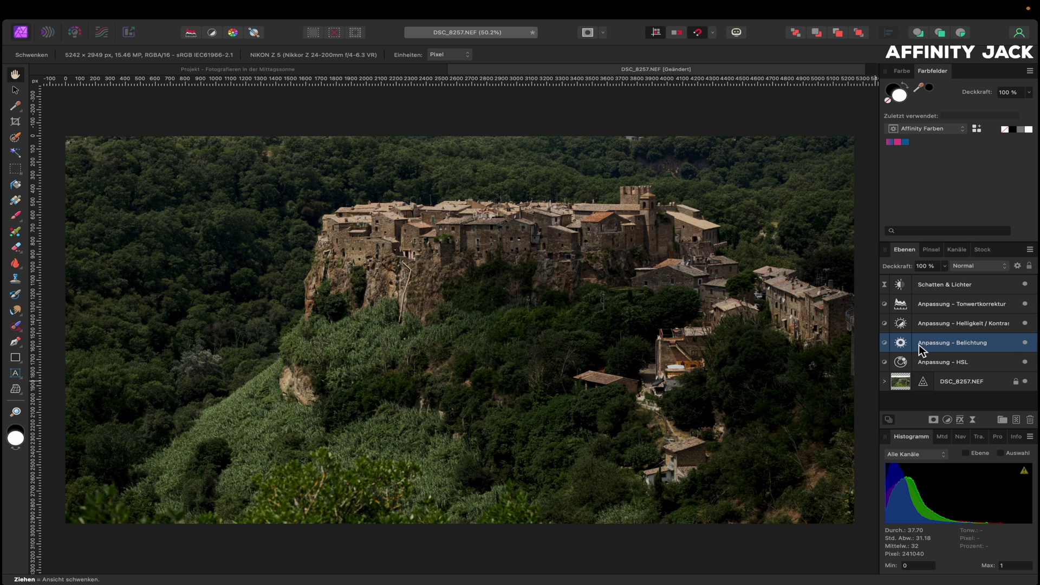
{"action": "key", "text": "super+i"}
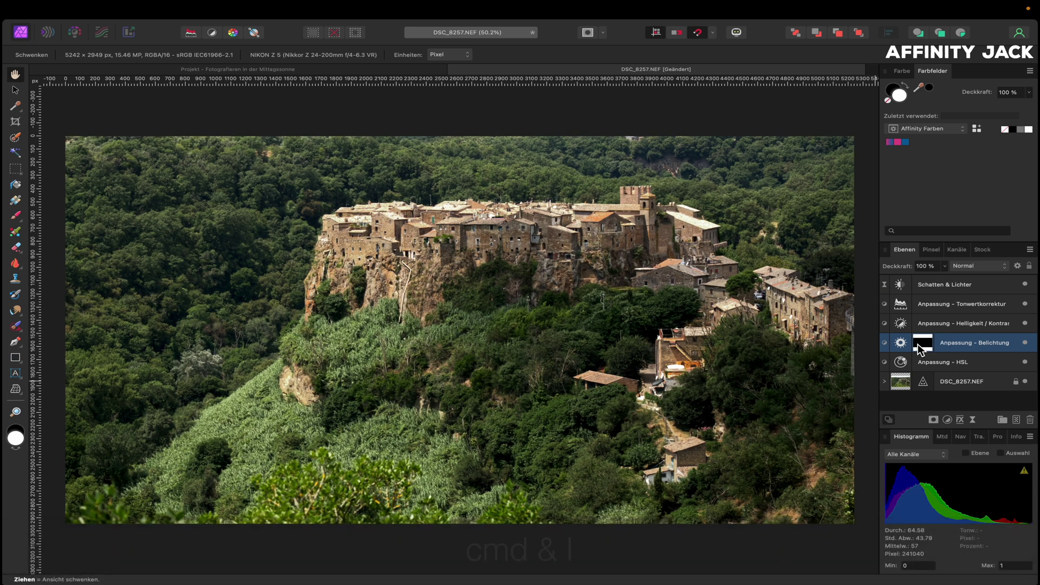
- Paint the exposure mask white with an 837 px soft brush over the top and upper-right forest
{"action": "key", "text": "b"}
{"action": "key", "text": "x"}
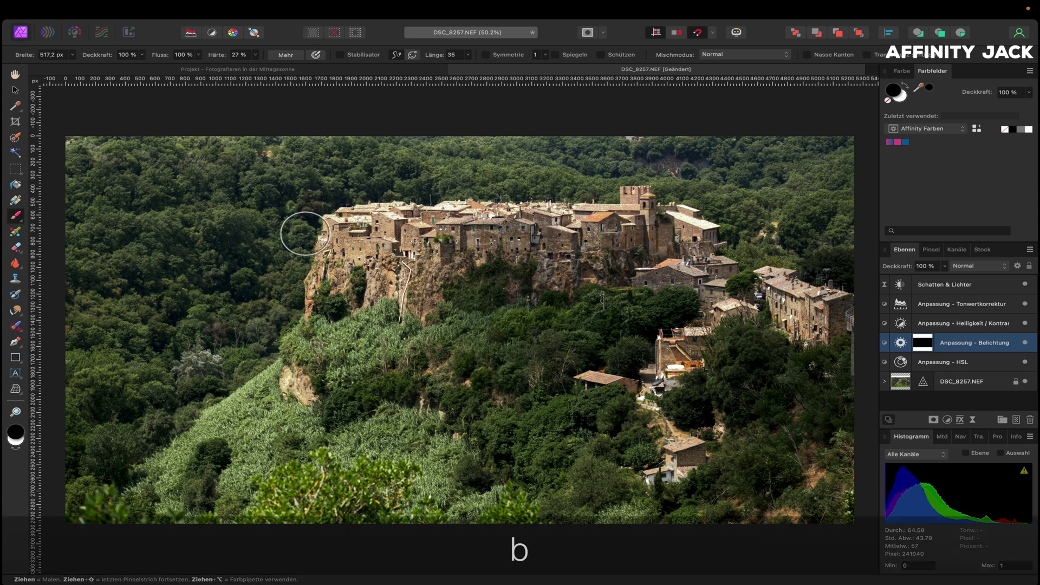
{"action": "key", "text": "x"}
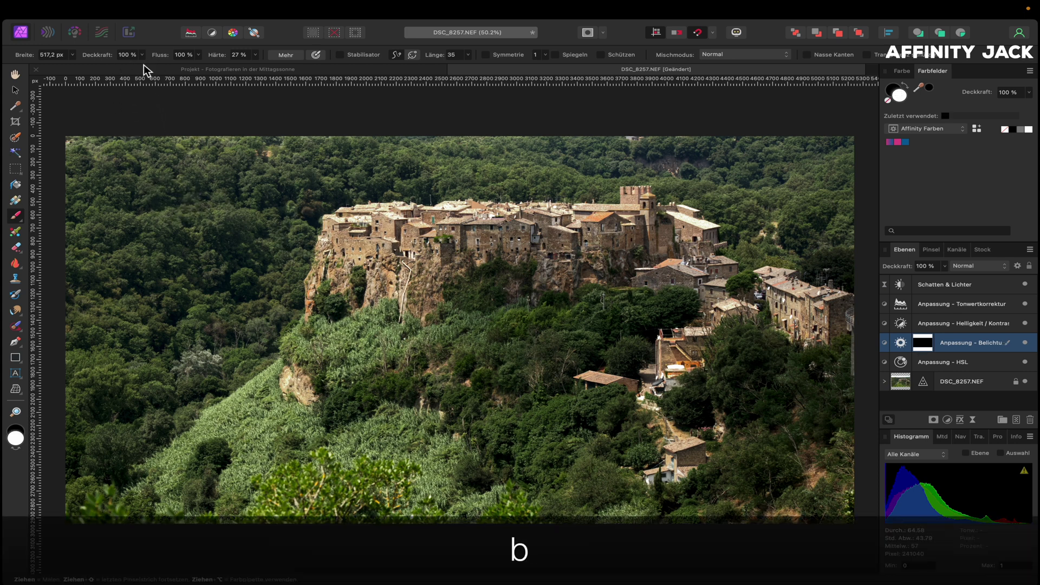
{"action": "key", "text": "bracketright"}
{"action": "key", "text": "bracketright"}
{"action": "key", "text": "bracketright"}
{"action": "mouse_move", "coordinate": [211, 220]}
{"action": "left_mouse_down"}
{"action": "mouse_move", "coordinate": [582, 151]}
{"action": "mouse_move", "coordinate": [155, 258]}
{"action": "mouse_move", "coordinate": [159, 238]}
{"action": "left_mouse_up"}
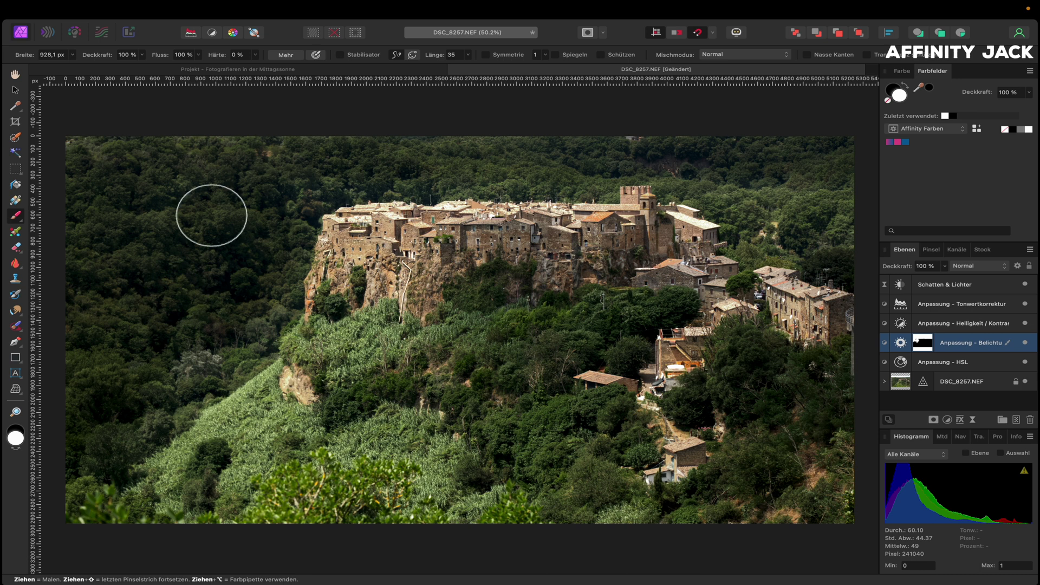
{"action": "left_click_drag", "start_coordinate": [789, 148], "coordinate": [729, 167]}
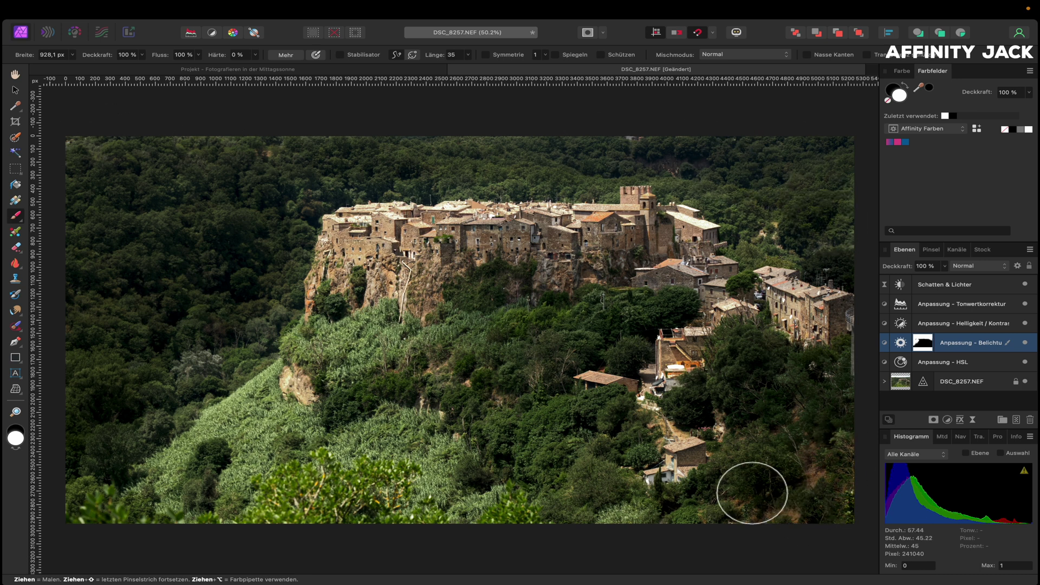
- Paint the lower-left slope into the mask and restore the cliff; brush now 714 px, 30 % opacity
{"action": "key", "text": "bracketright"}
{"action": "key", "text": "bracketright"}
{"action": "key", "text": "bracketright"}
{"action": "key", "text": "bracketright"}
{"action": "key", "text": "bracketright"}
{"action": "key", "text": "bracketright"}
{"action": "mouse_move", "coordinate": [140, 429]}
{"action": "left_mouse_down"}
{"action": "mouse_move", "coordinate": [209, 457]}
{"action": "mouse_move", "coordinate": [444, 461]}
{"action": "left_mouse_up"}
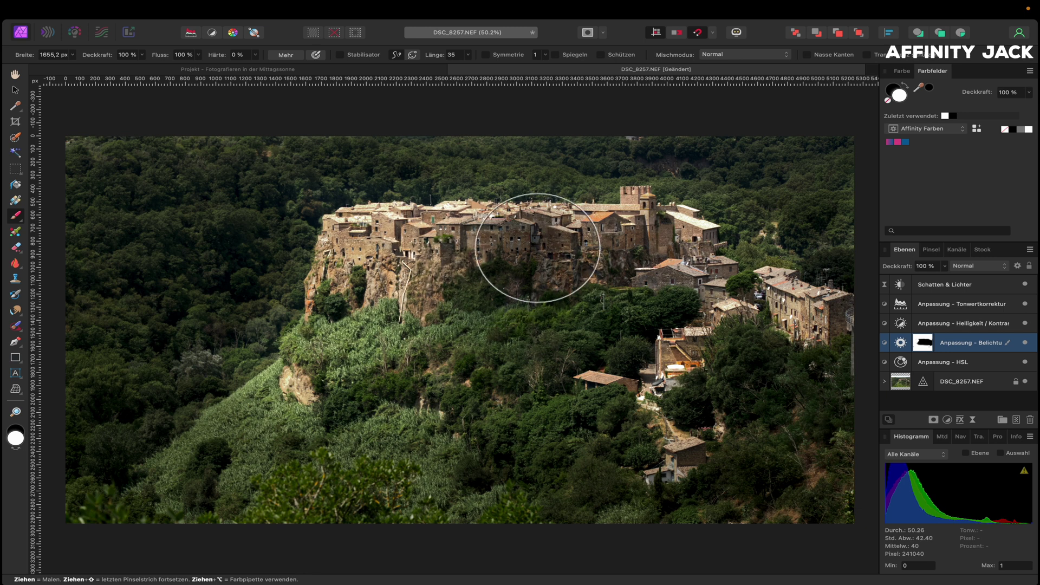
{"action": "left_click", "coordinate": [462, 316]}
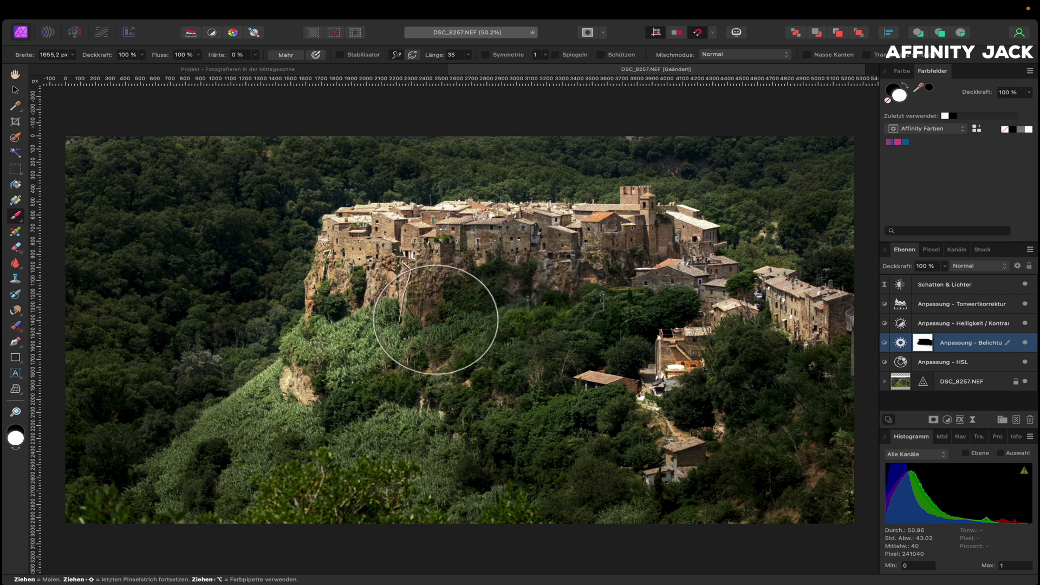
{"action": "left_click_drag", "start_coordinate": [575, 359], "coordinate": [575, 374]}
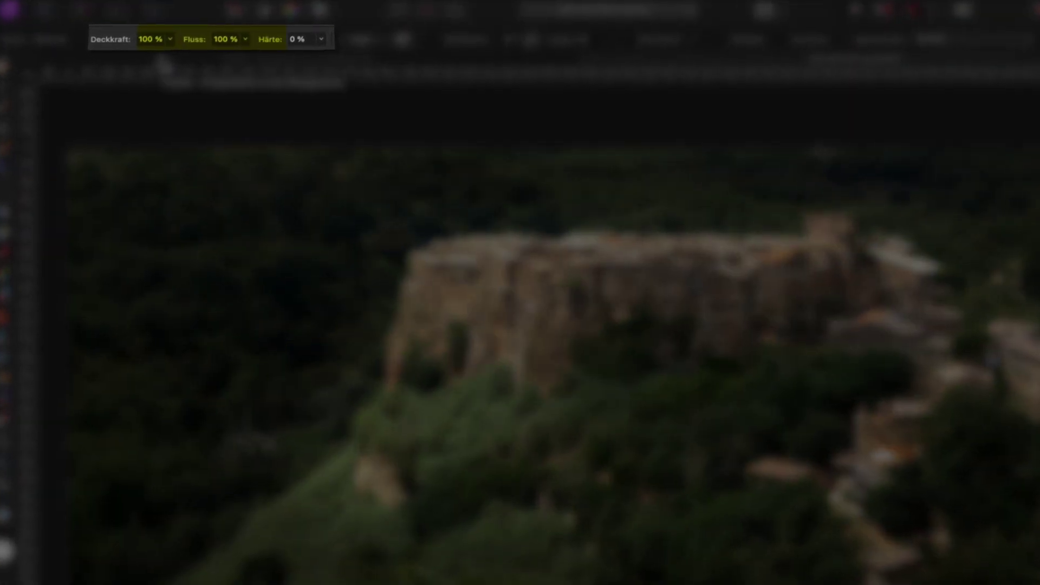
{"action": "key", "text": "3"}
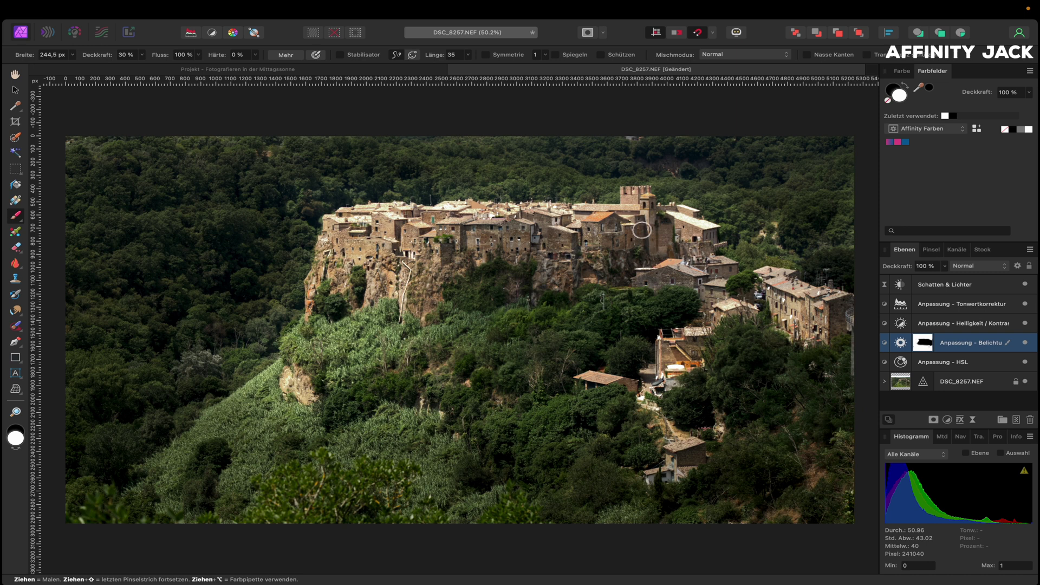
- Paint 30 % mask strokes over the castle, right-hand houses and cliff, then select the photo layer
{"action": "left_click_drag", "start_coordinate": [641, 230], "coordinate": [613, 230]}
{"action": "left_click_drag", "start_coordinate": [611, 252], "coordinate": [522, 235]}
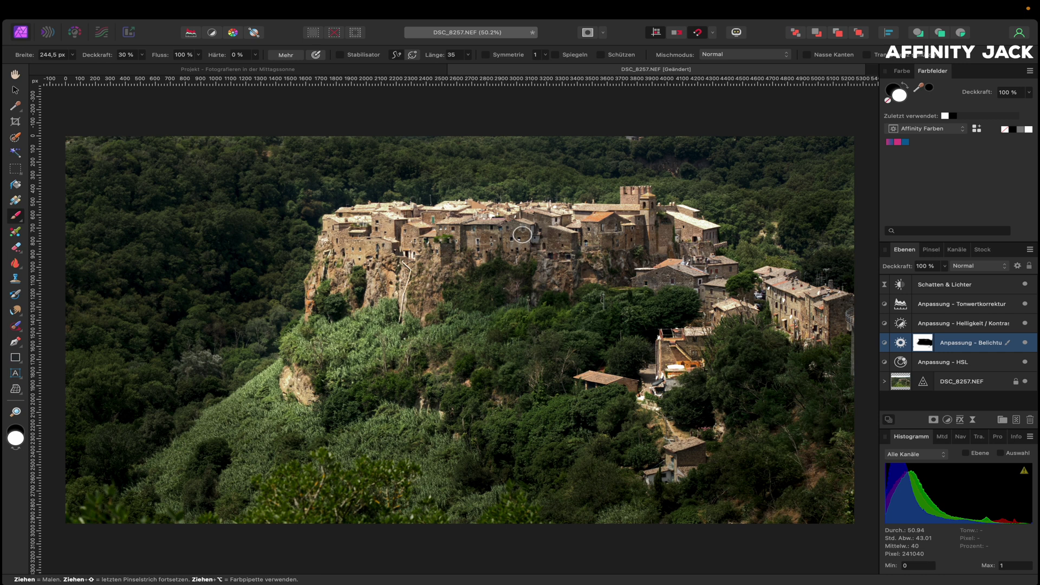
{"action": "mouse_move", "coordinate": [522, 235]}
{"action": "left_mouse_down"}
{"action": "mouse_move", "coordinate": [445, 244]}
{"action": "mouse_move", "coordinate": [472, 320]}
{"action": "mouse_move", "coordinate": [696, 235]}
{"action": "mouse_move", "coordinate": [704, 220]}
{"action": "mouse_move", "coordinate": [518, 200]}
{"action": "mouse_move", "coordinate": [403, 204]}
{"action": "left_mouse_up"}
{"action": "key", "text": "bracketright"}
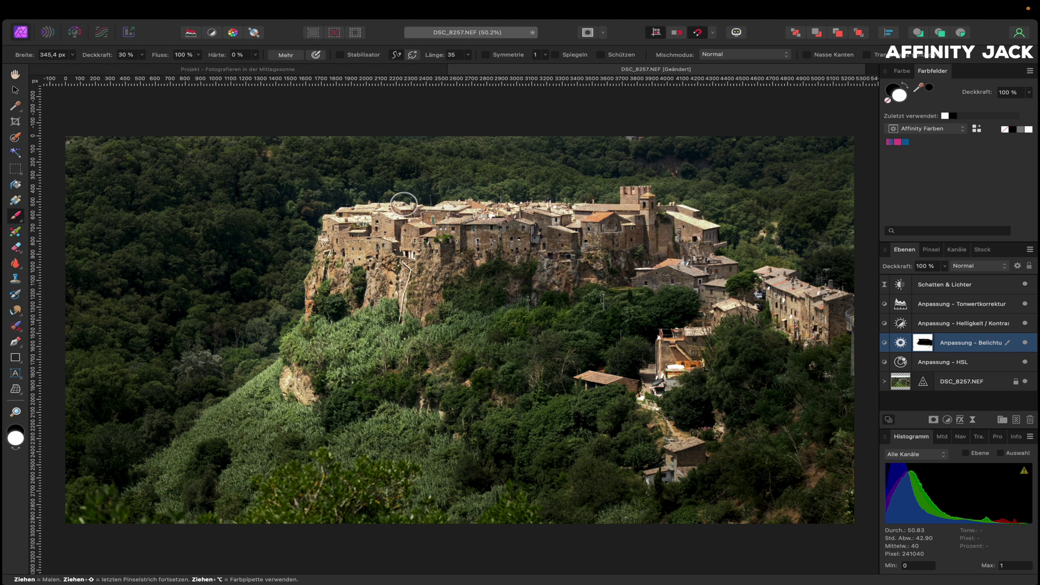
{"action": "mouse_move", "coordinate": [739, 302]}
{"action": "left_mouse_down"}
{"action": "mouse_move", "coordinate": [780, 289]}
{"action": "mouse_move", "coordinate": [749, 307]}
{"action": "mouse_move", "coordinate": [655, 288]}
{"action": "mouse_move", "coordinate": [681, 289]}
{"action": "left_mouse_up"}
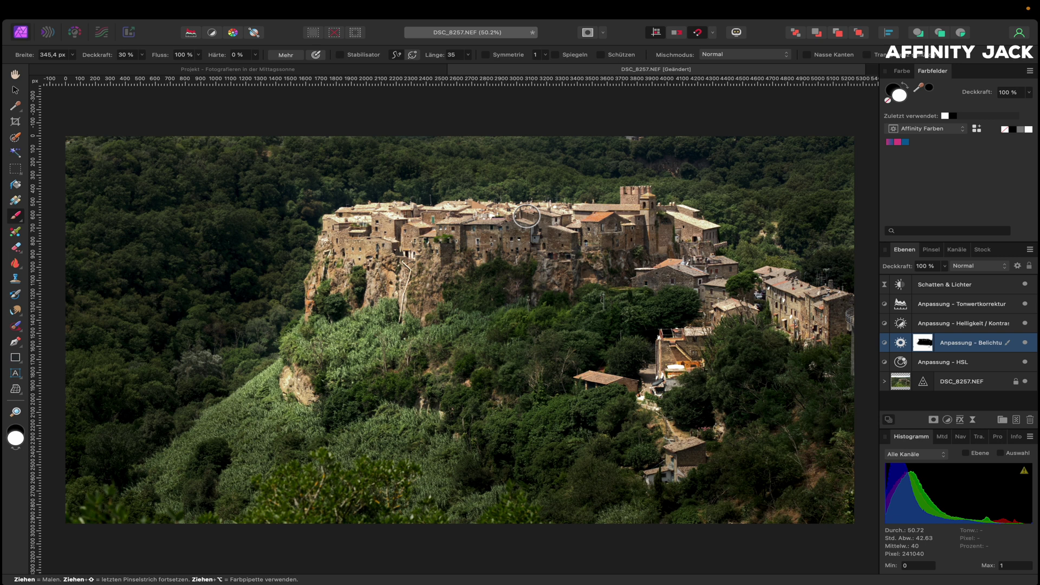
{"action": "left_click_drag", "start_coordinate": [469, 293], "coordinate": [472, 257]}
{"action": "scroll", "coordinate": [419, 250], "scroll_direction": "up", "scroll_amount": 5}
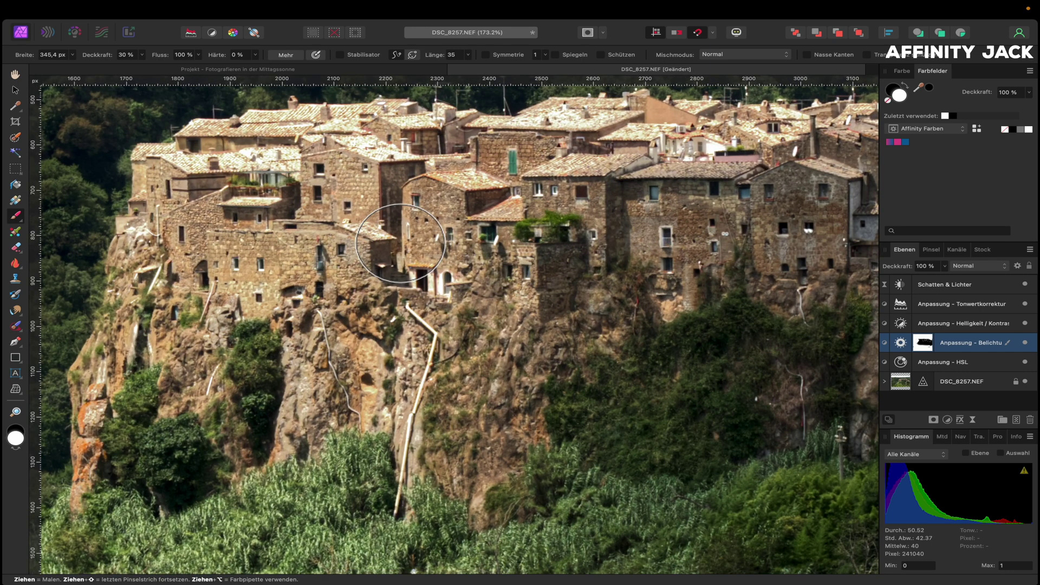
{"action": "scroll", "coordinate": [400, 243], "scroll_direction": "down", "scroll_amount": 2}
{"action": "scroll", "coordinate": [401, 244], "scroll_direction": "down", "scroll_amount": 1}
{"action": "scroll", "coordinate": [401, 244], "scroll_direction": "down", "scroll_amount": 1}
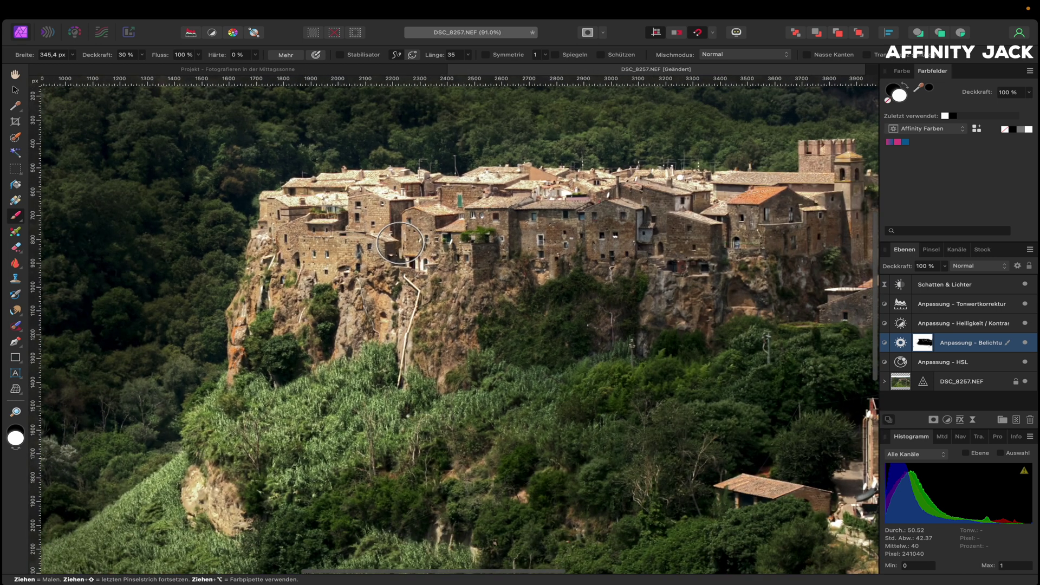
{"action": "left_click", "coordinate": [899, 384]}
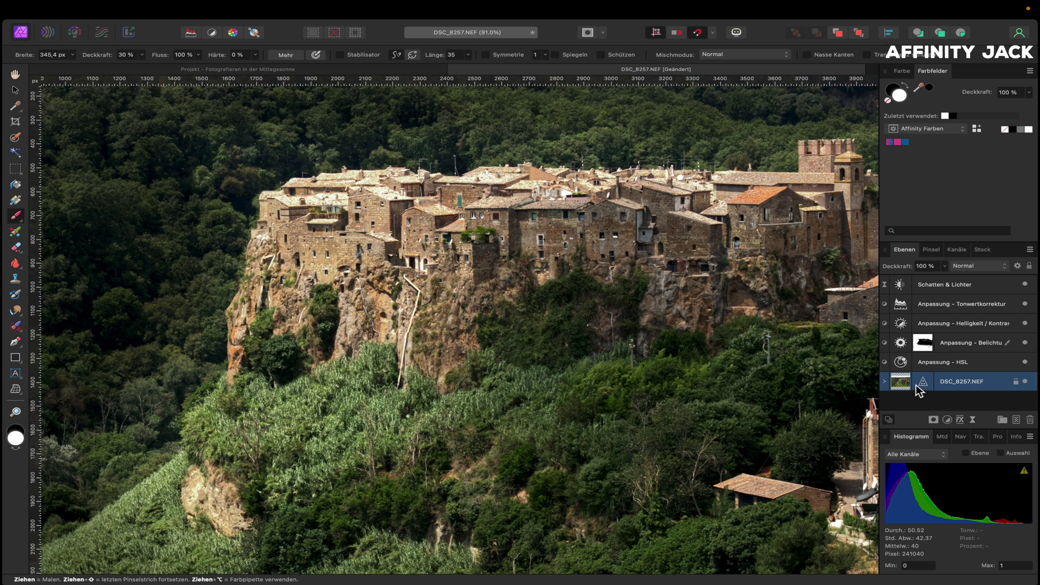
- Add an Unsharp Mask (Unscharf maskieren) live filter with a radius of about 9.6 px
{"action": "left_click", "coordinate": [976, 422]}
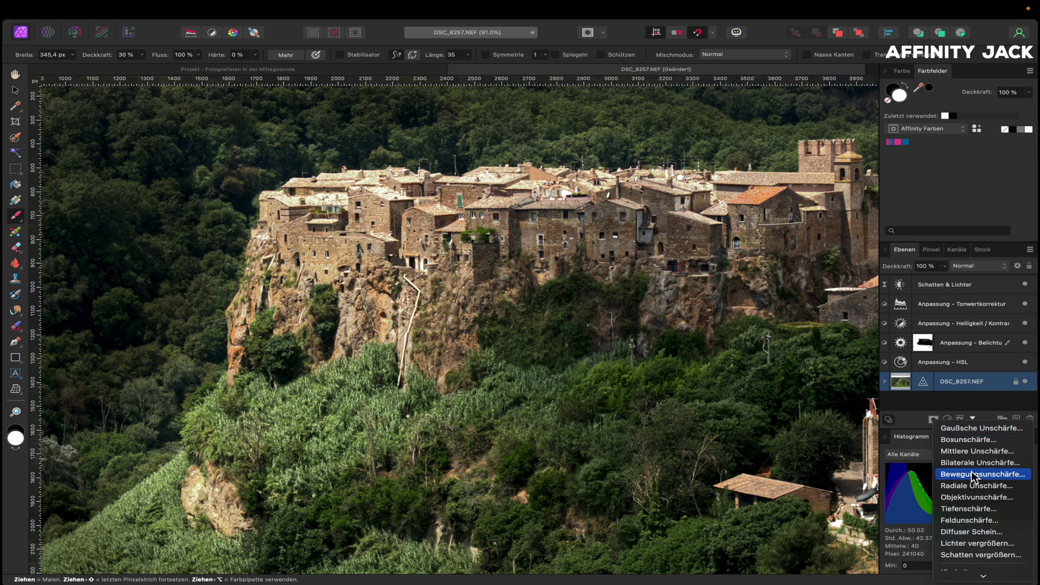
{"action": "left_click", "coordinate": [975, 320]}
{"action": "scroll", "coordinate": [433, 244], "scroll_direction": "up", "scroll_amount": 5}
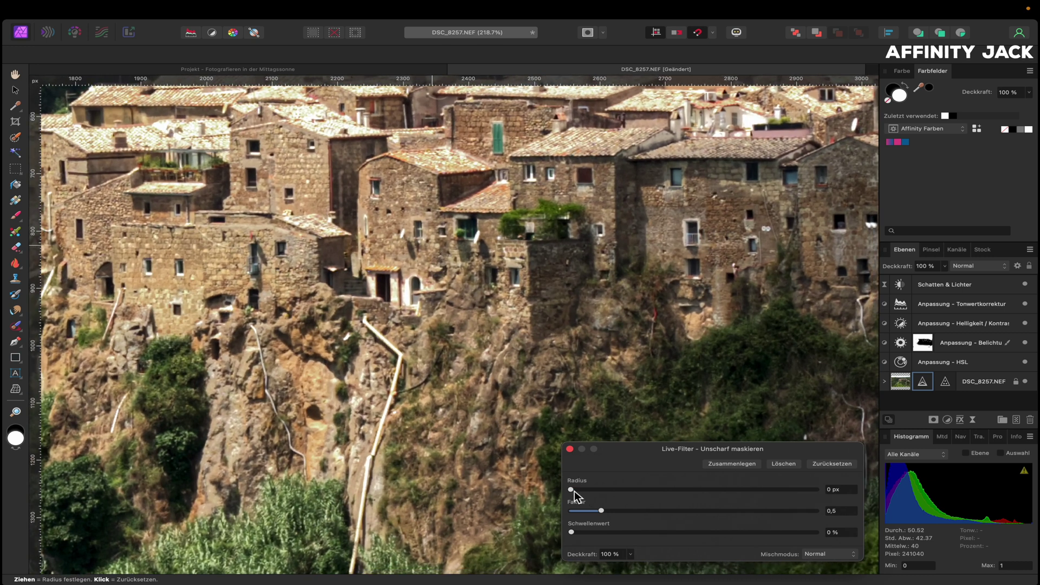
{"action": "mouse_move", "coordinate": [574, 480]}
{"action": "left_mouse_down"}
{"action": "mouse_move", "coordinate": [582, 490]}
{"action": "mouse_move", "coordinate": [718, 504]}
{"action": "left_mouse_up"}
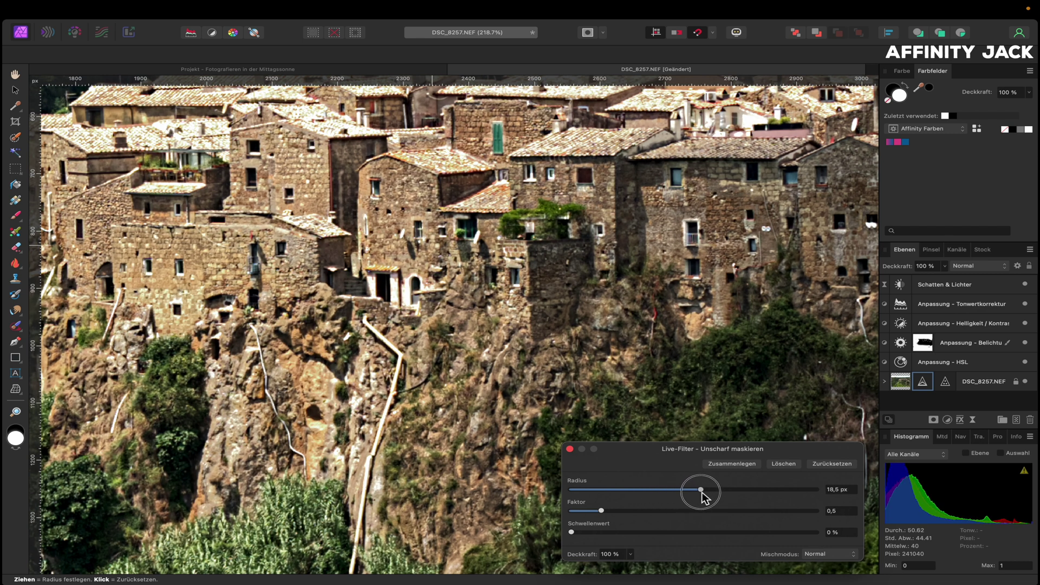
{"action": "left_click_drag", "start_coordinate": [718, 504], "coordinate": [654, 493]}
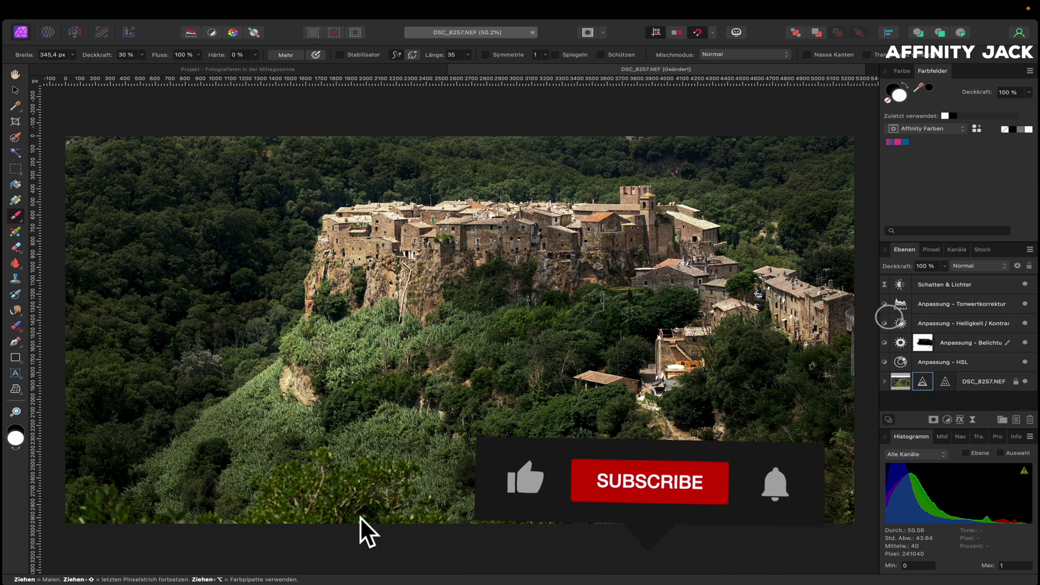
- Add a new Pixel layer at the top and set the Inpainting Brush to sample Aktuelle Ebene & Darunter
{"action": "left_click", "coordinate": [1017, 421]}
{"action": "left_click_drag", "start_coordinate": [908, 383], "coordinate": [921, 279]}
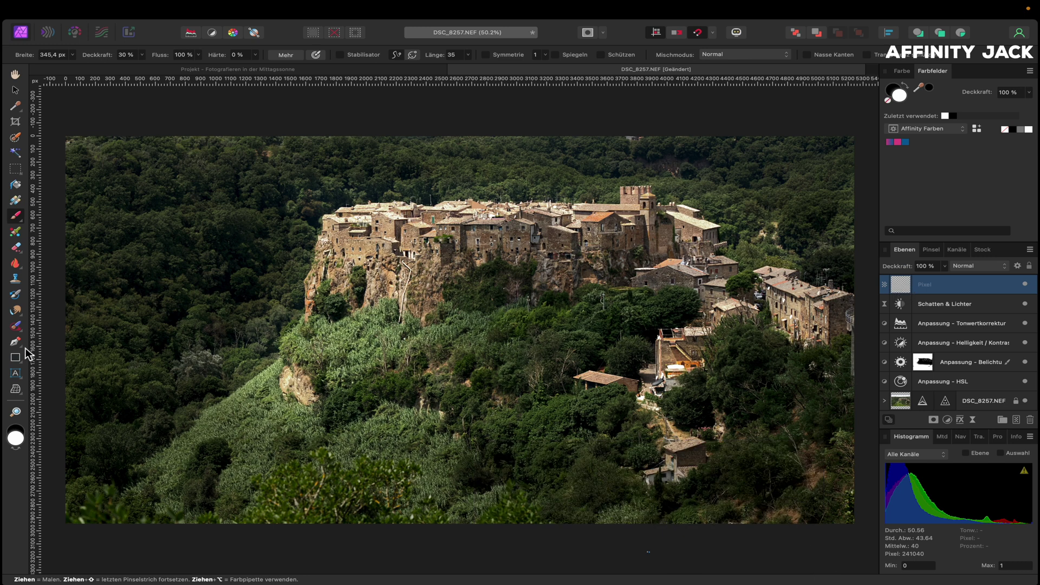
{"action": "left_click", "coordinate": [20, 330]}
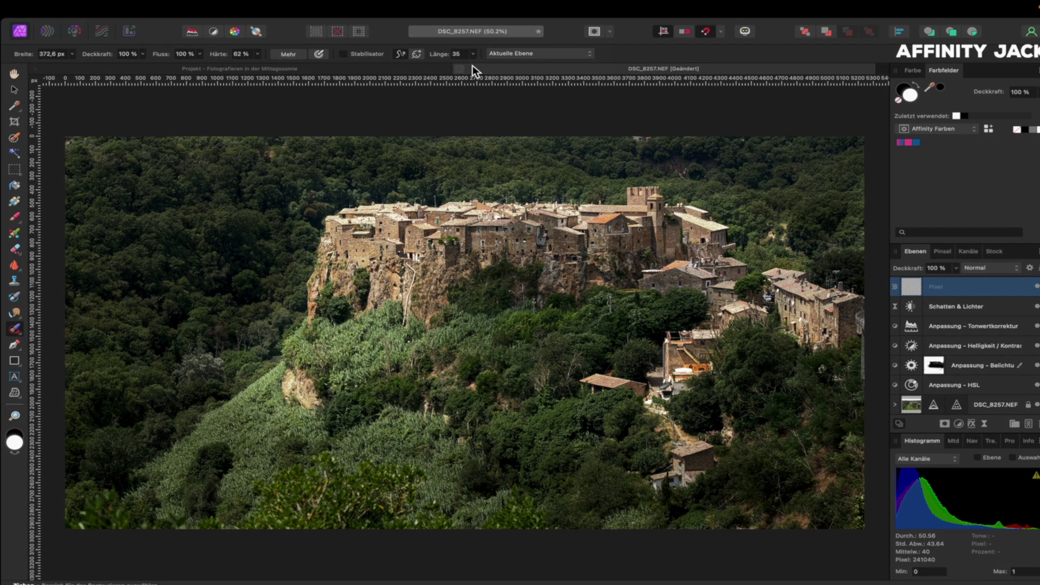
{"action": "left_click", "coordinate": [531, 54]}
{"action": "left_click", "coordinate": [665, 58]}
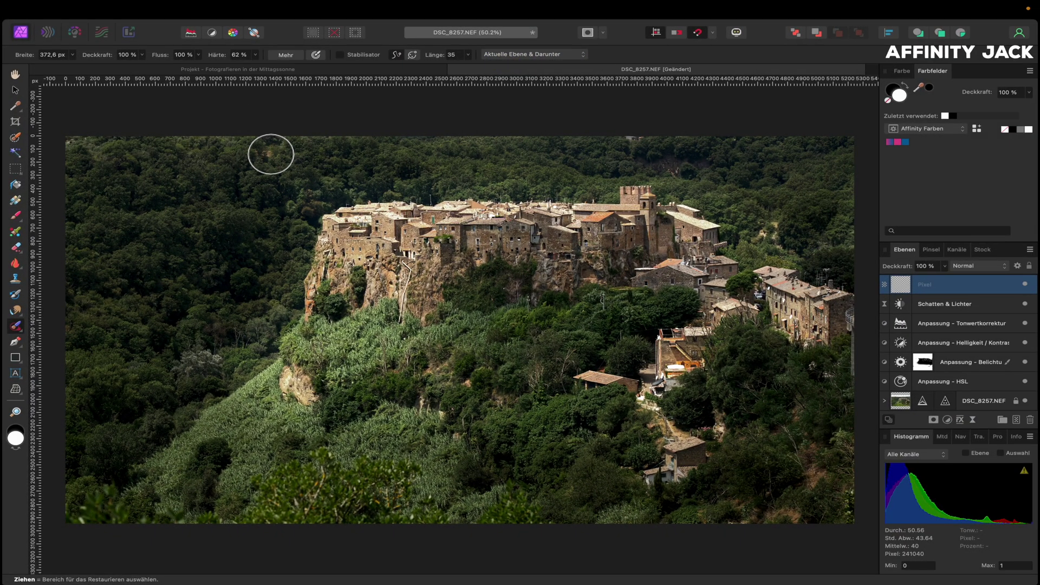
- Inpaint the blemishes in the top-left, top-right and lower-right forest areas
{"action": "left_click_drag", "start_coordinate": [269, 151], "coordinate": [279, 162]}
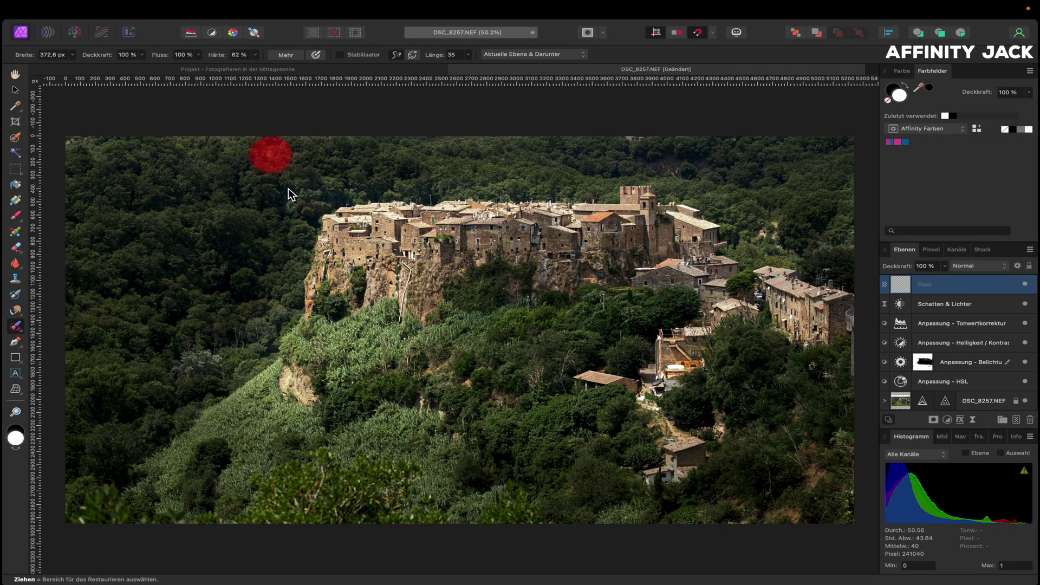
{"action": "left_click_drag", "start_coordinate": [72, 139], "coordinate": [74, 144]}
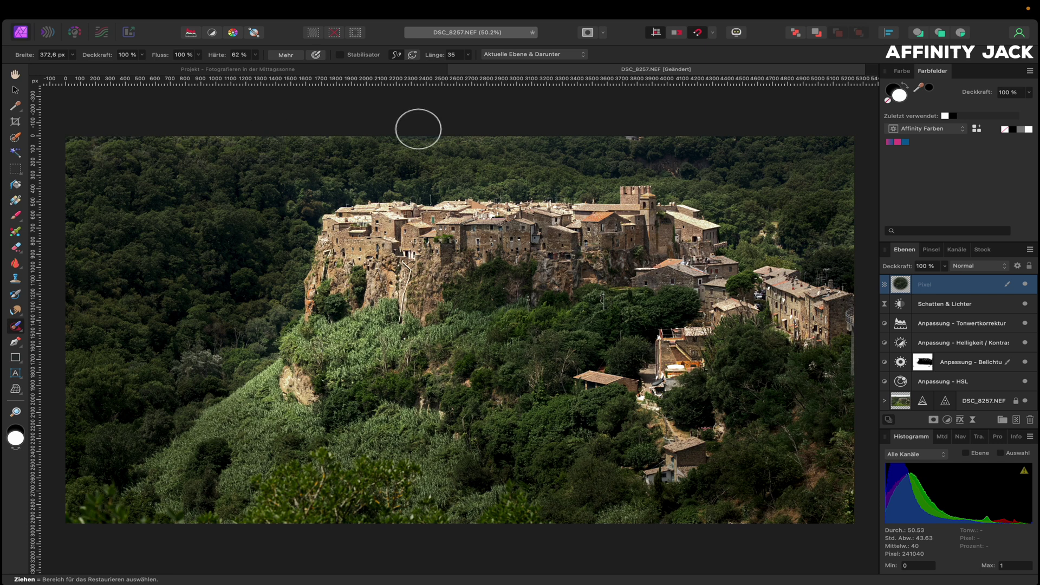
{"action": "left_click_drag", "start_coordinate": [734, 142], "coordinate": [734, 143]}
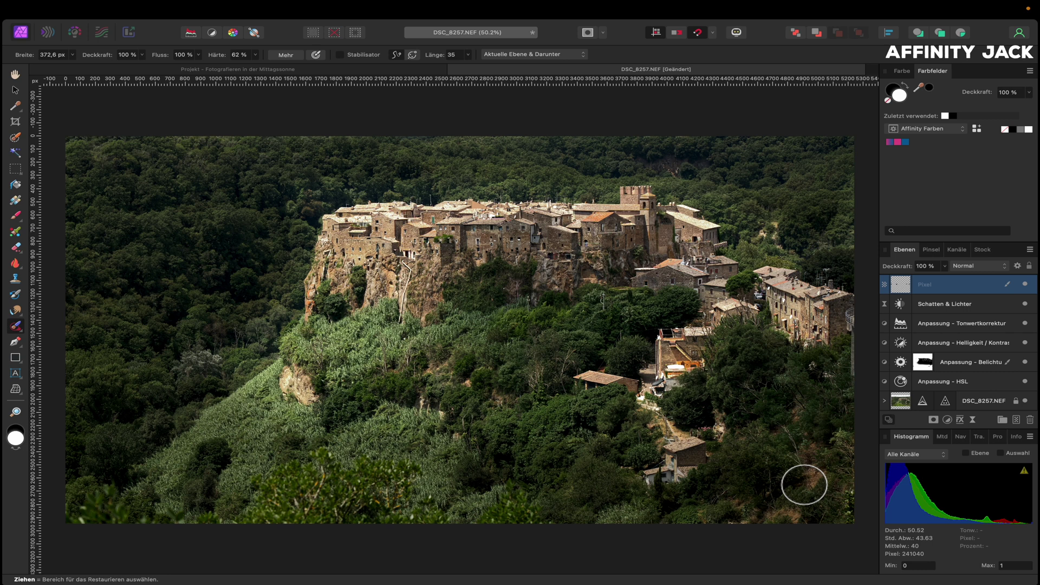
{"action": "mouse_move", "coordinate": [821, 470]}
{"action": "left_mouse_down"}
{"action": "mouse_move", "coordinate": [792, 507]}
{"action": "mouse_move", "coordinate": [703, 507]}
{"action": "left_mouse_up"}
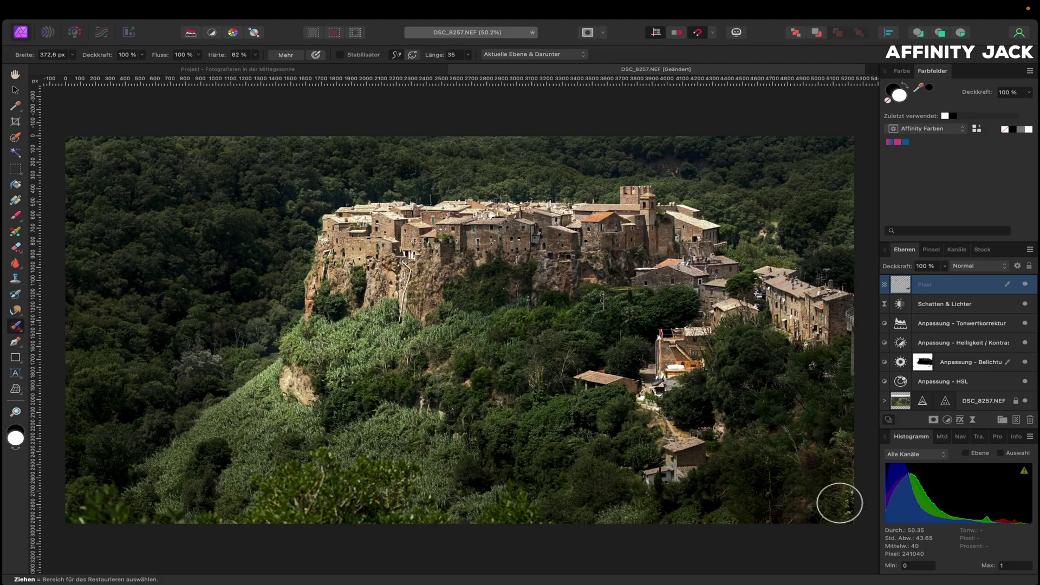
{"action": "left_click", "coordinate": [843, 498]}
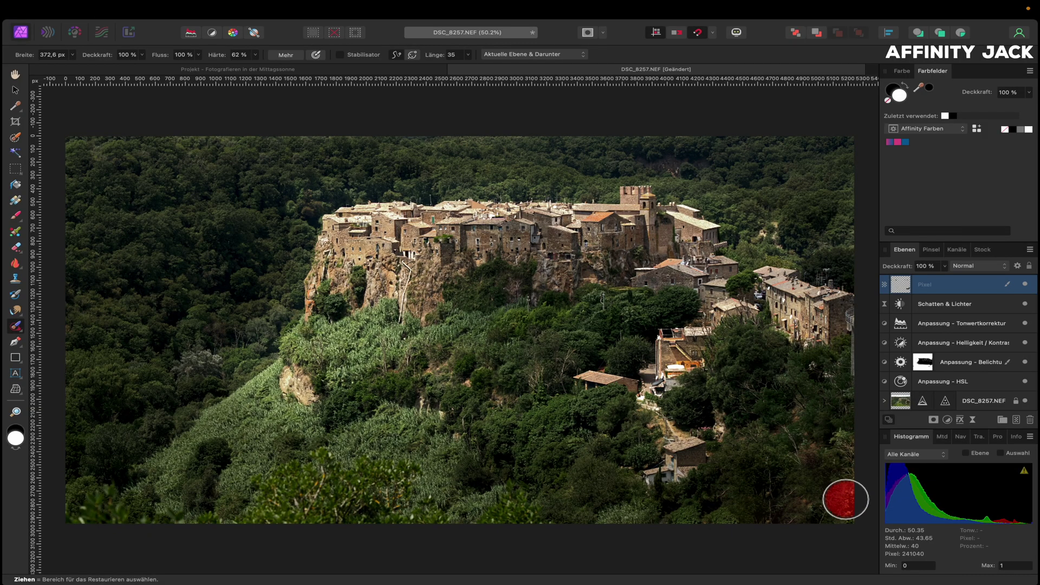
{"action": "left_click", "coordinate": [845, 441]}
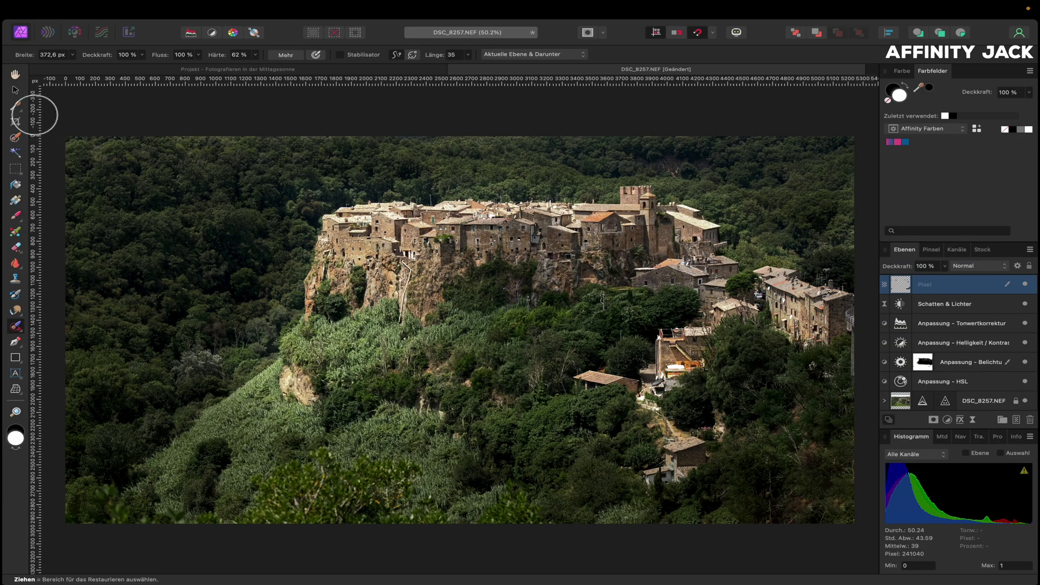
{"action": "left_click", "coordinate": [14, 76]}
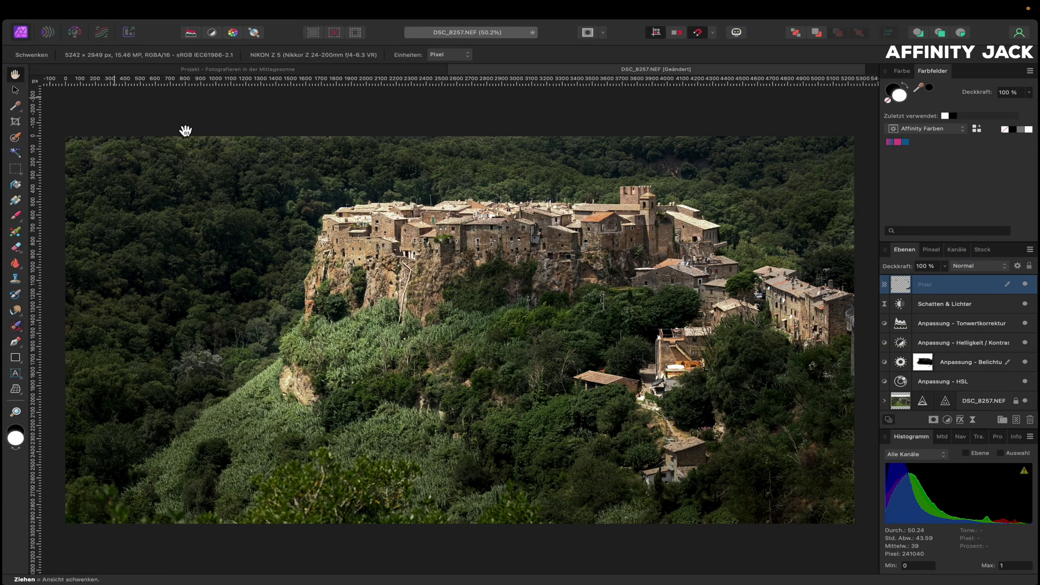
{"action": "left_click", "coordinate": [1005, 384], "text": "shift"}
{"action": "left_click", "coordinate": [1025, 382]}
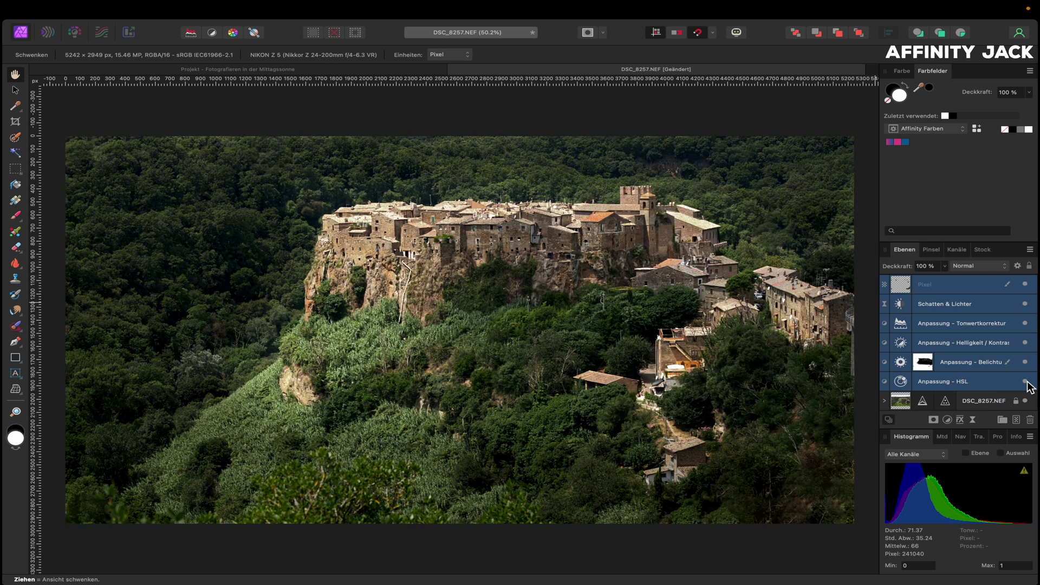